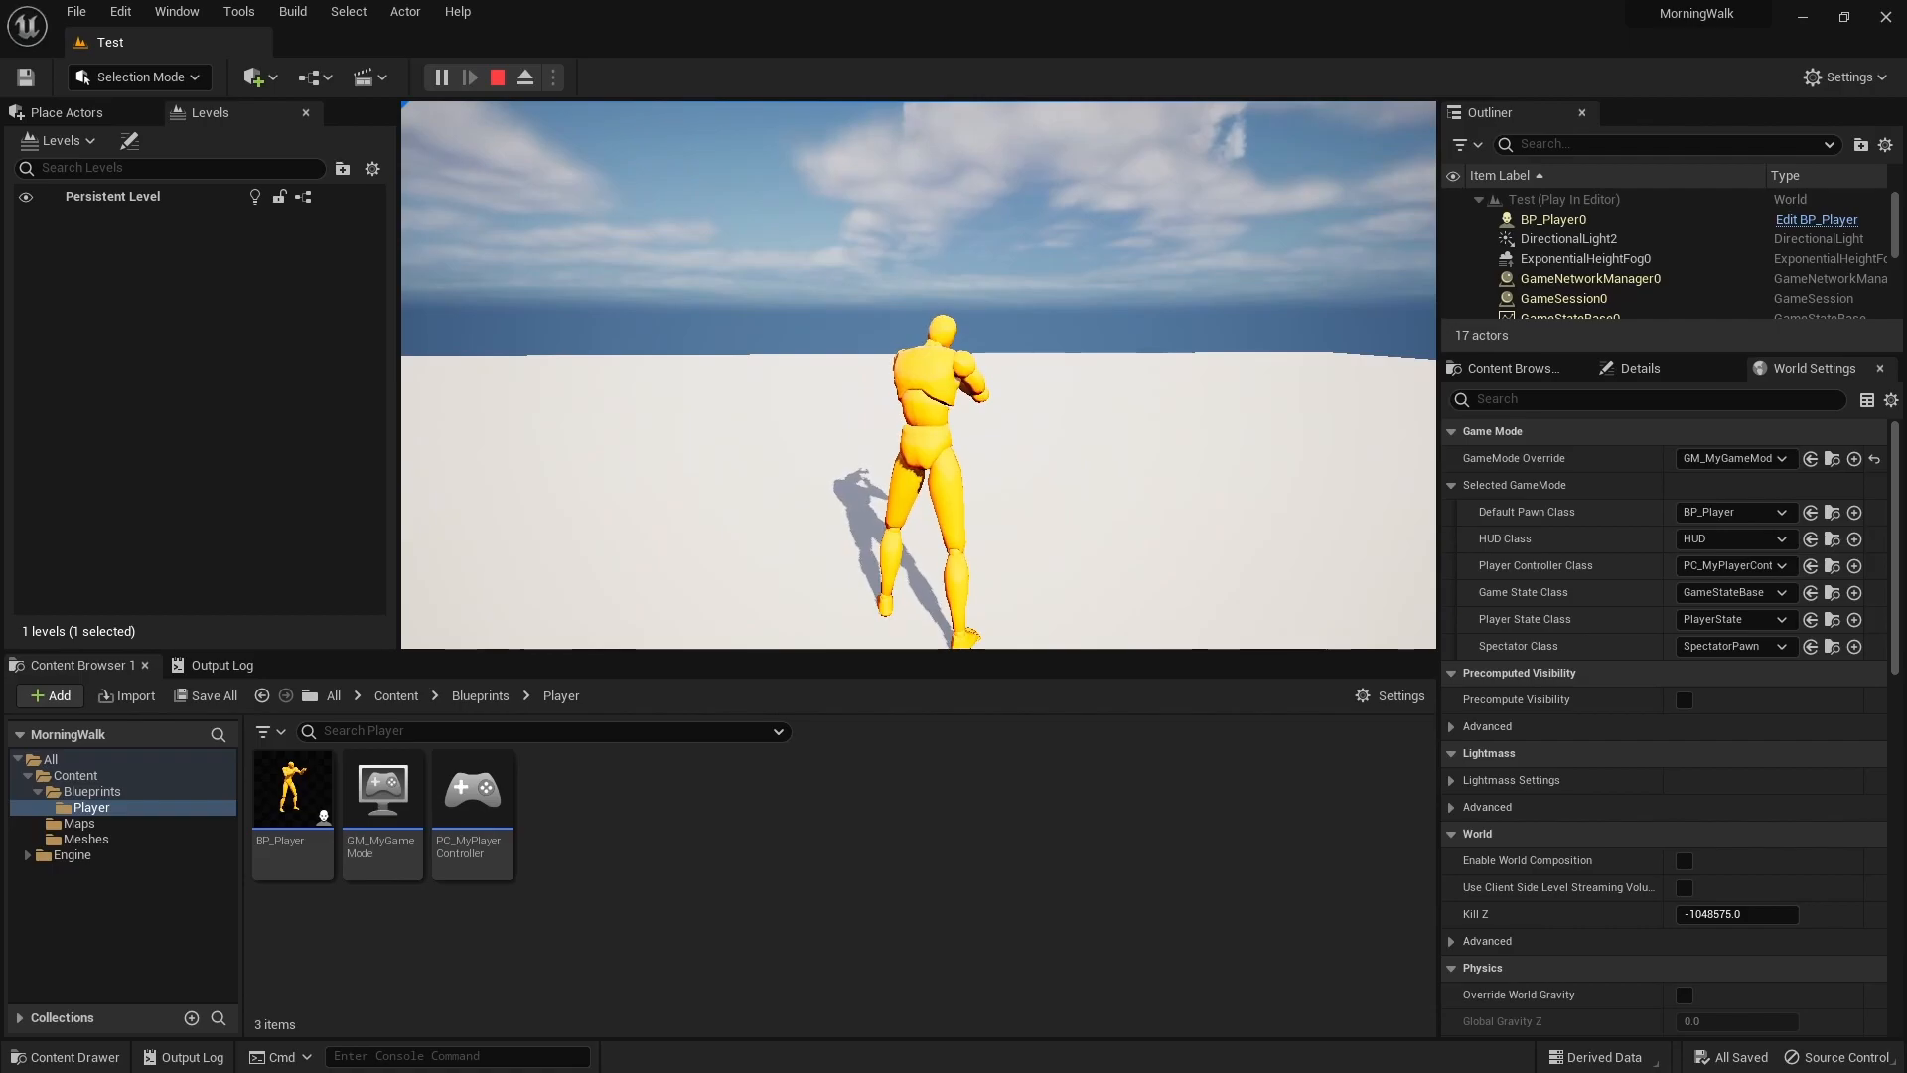
Step: Stop the play session and create a PlayerCameraManager-based Blueprint class named BP_MyCameraManager in the Player folder
key("Escape")
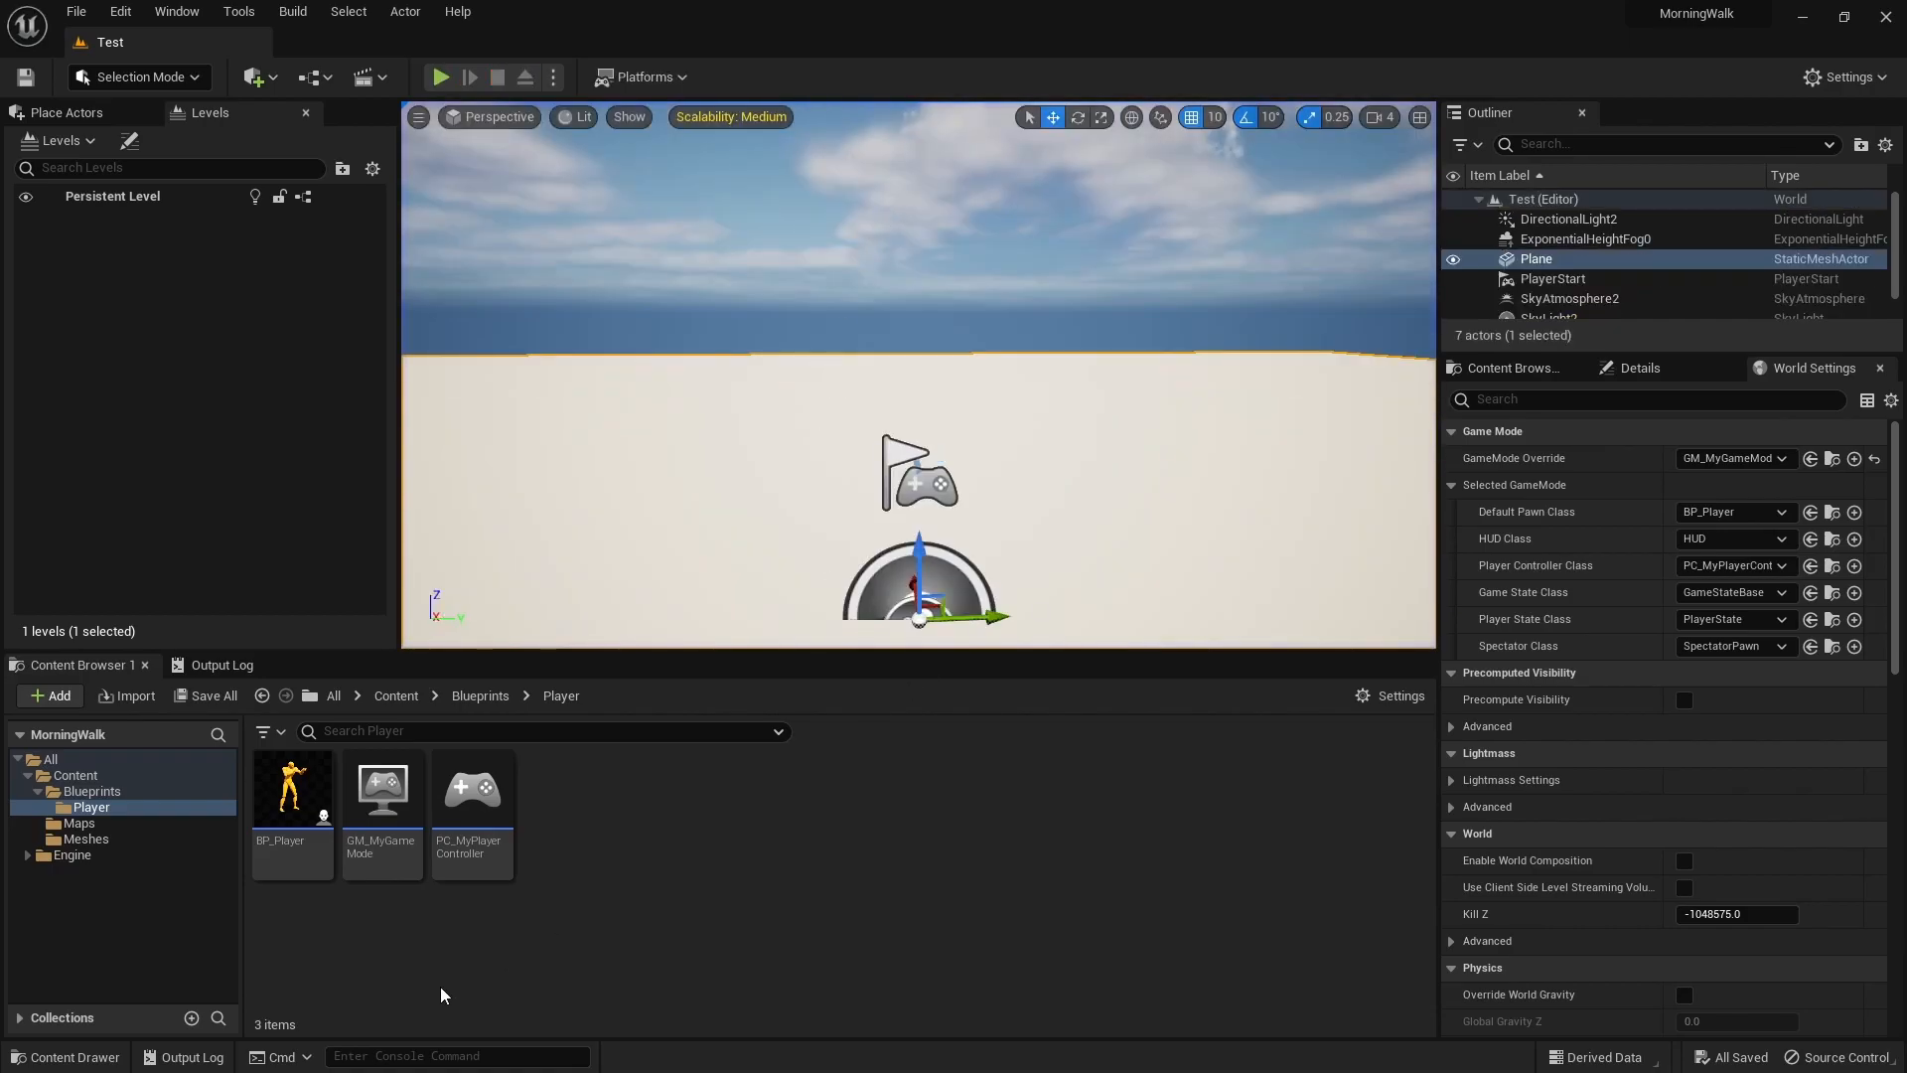
right_click(604, 824)
left_click(712, 271)
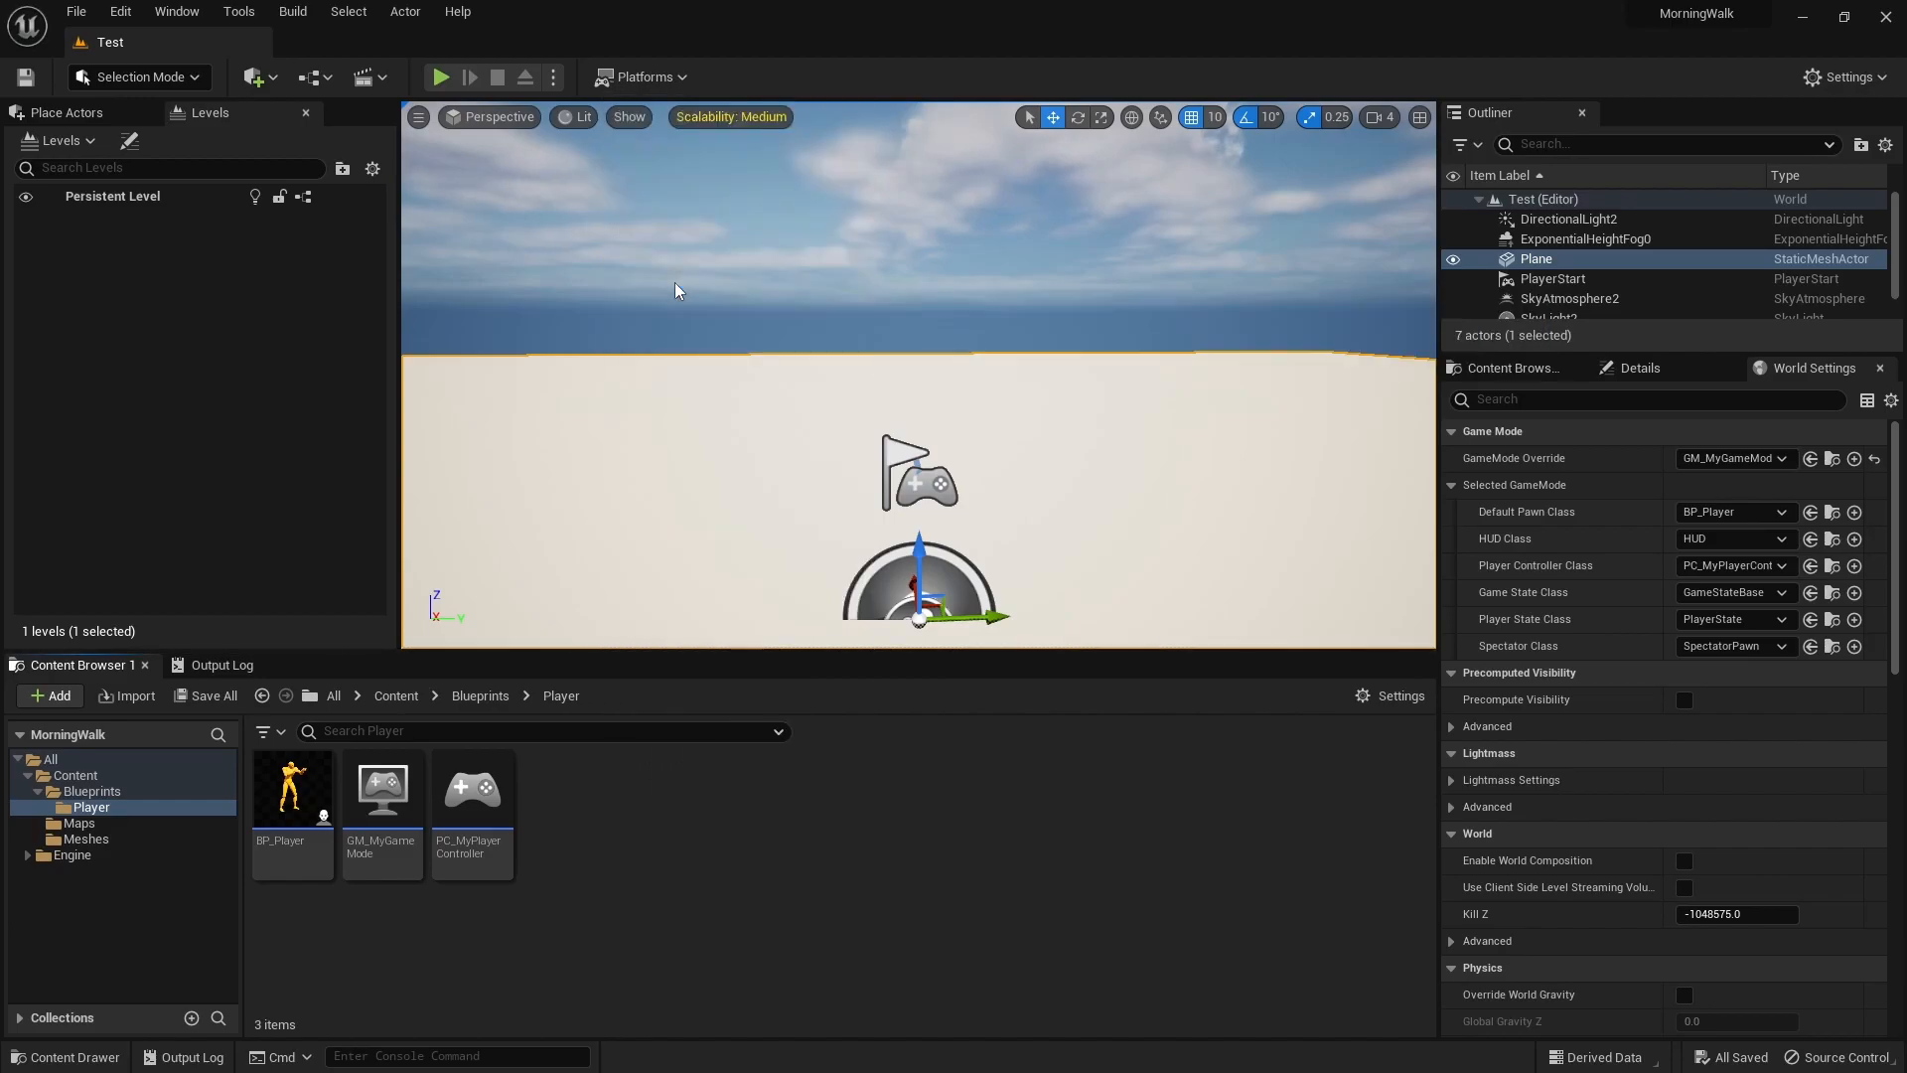
type("camera")
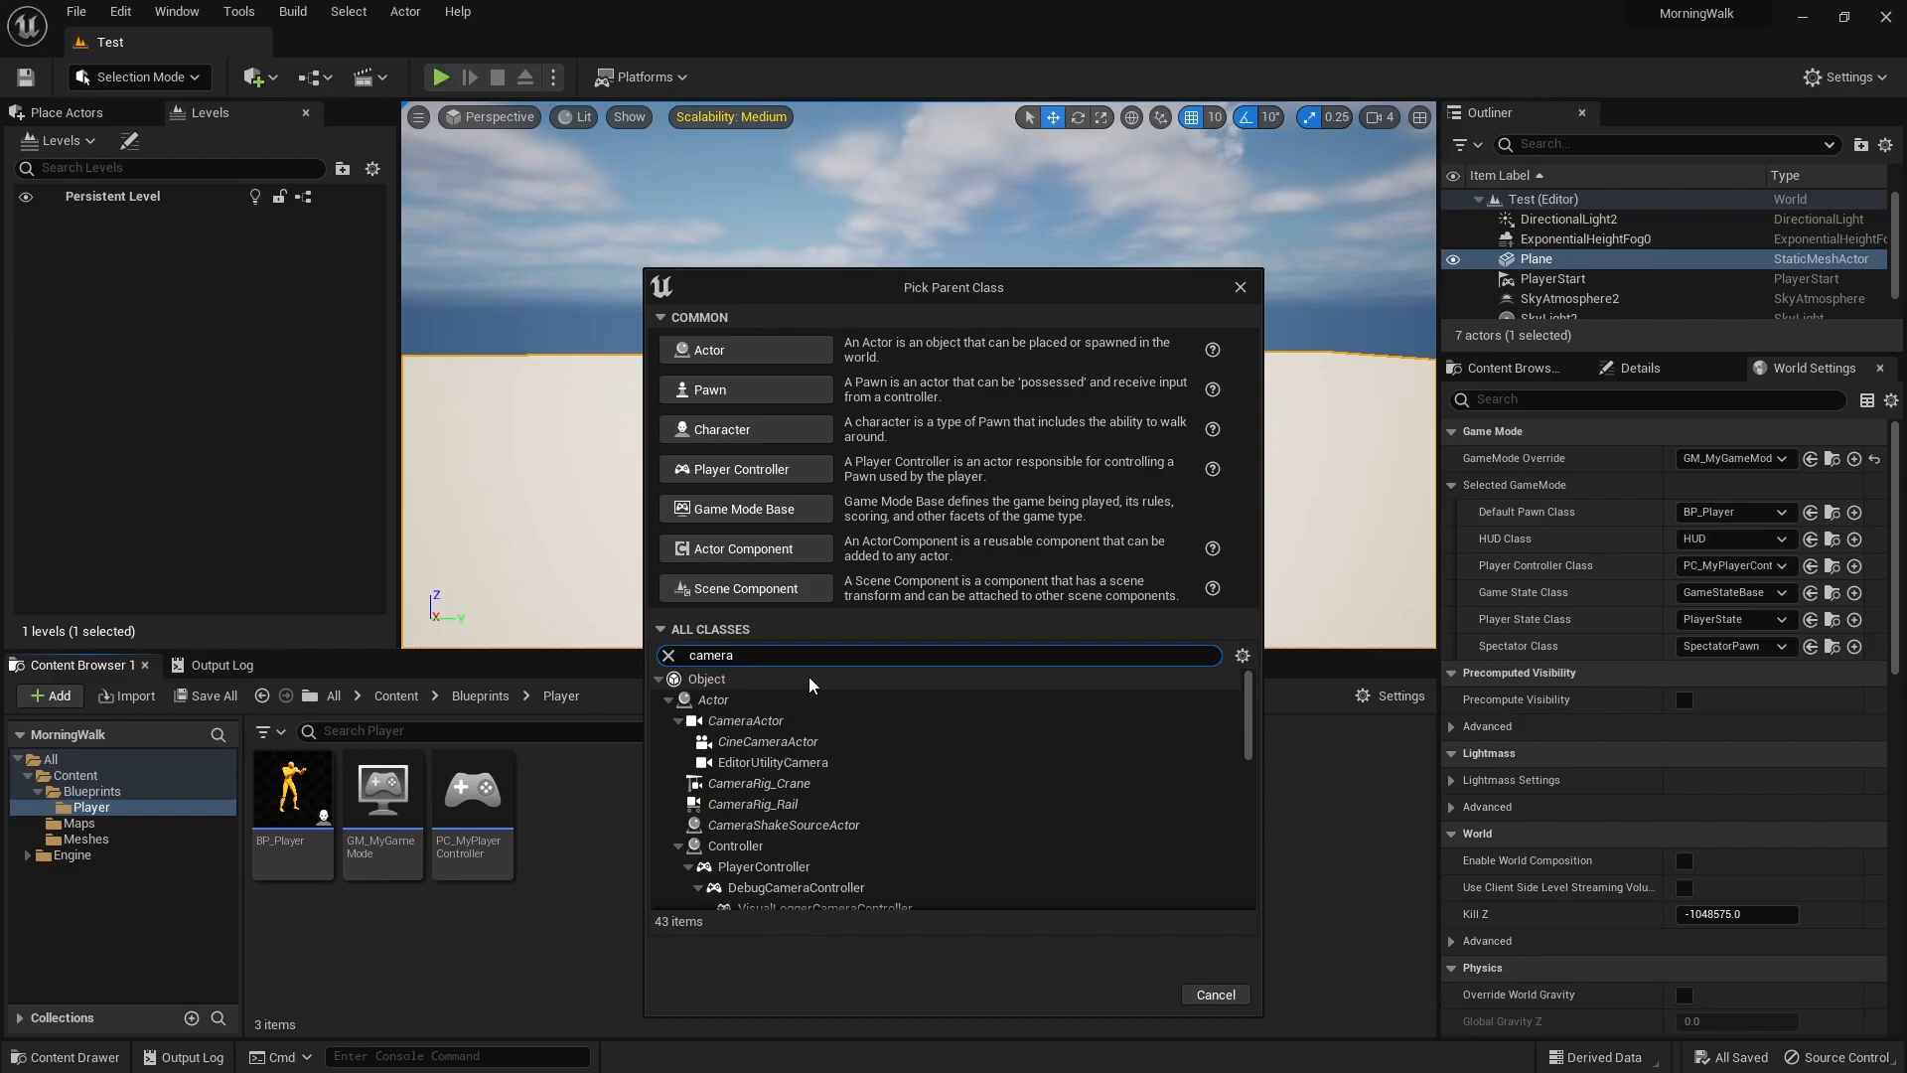
type("manager")
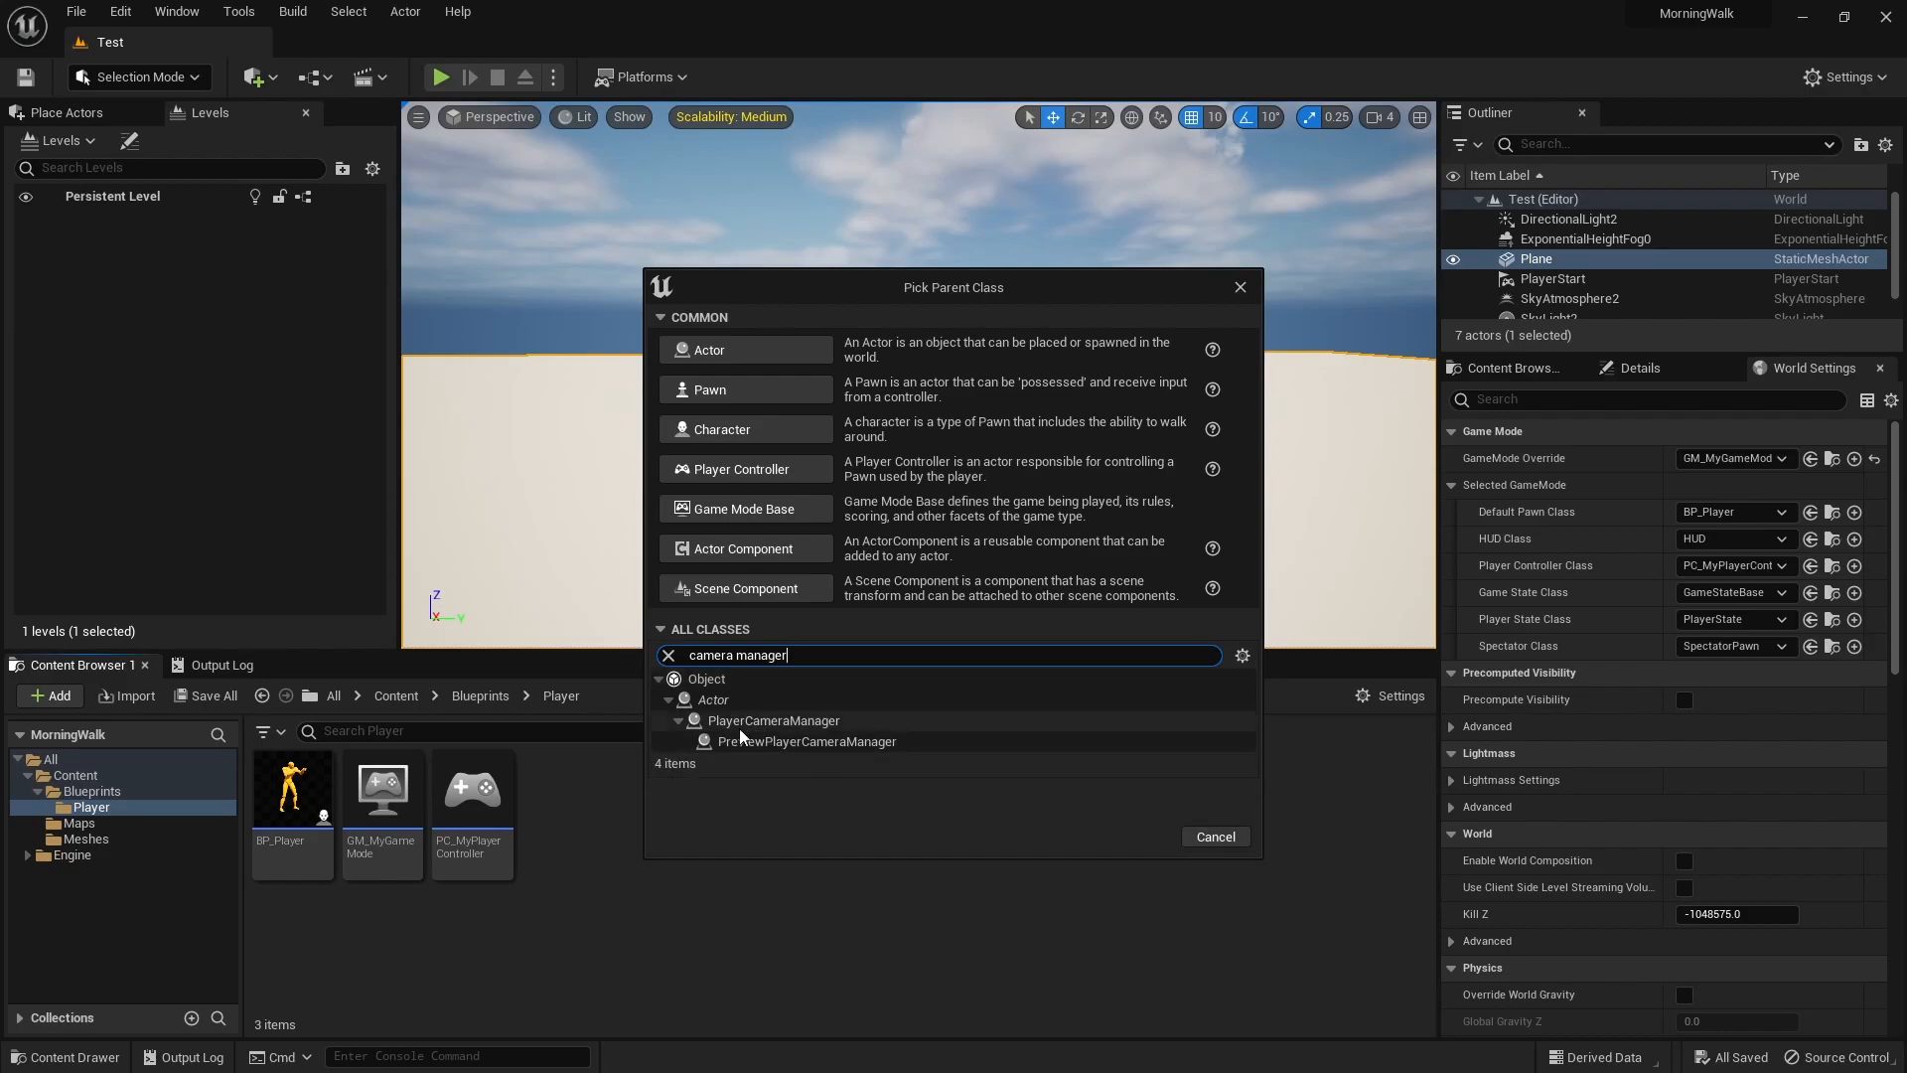
left_click(712, 725)
left_click(1142, 839)
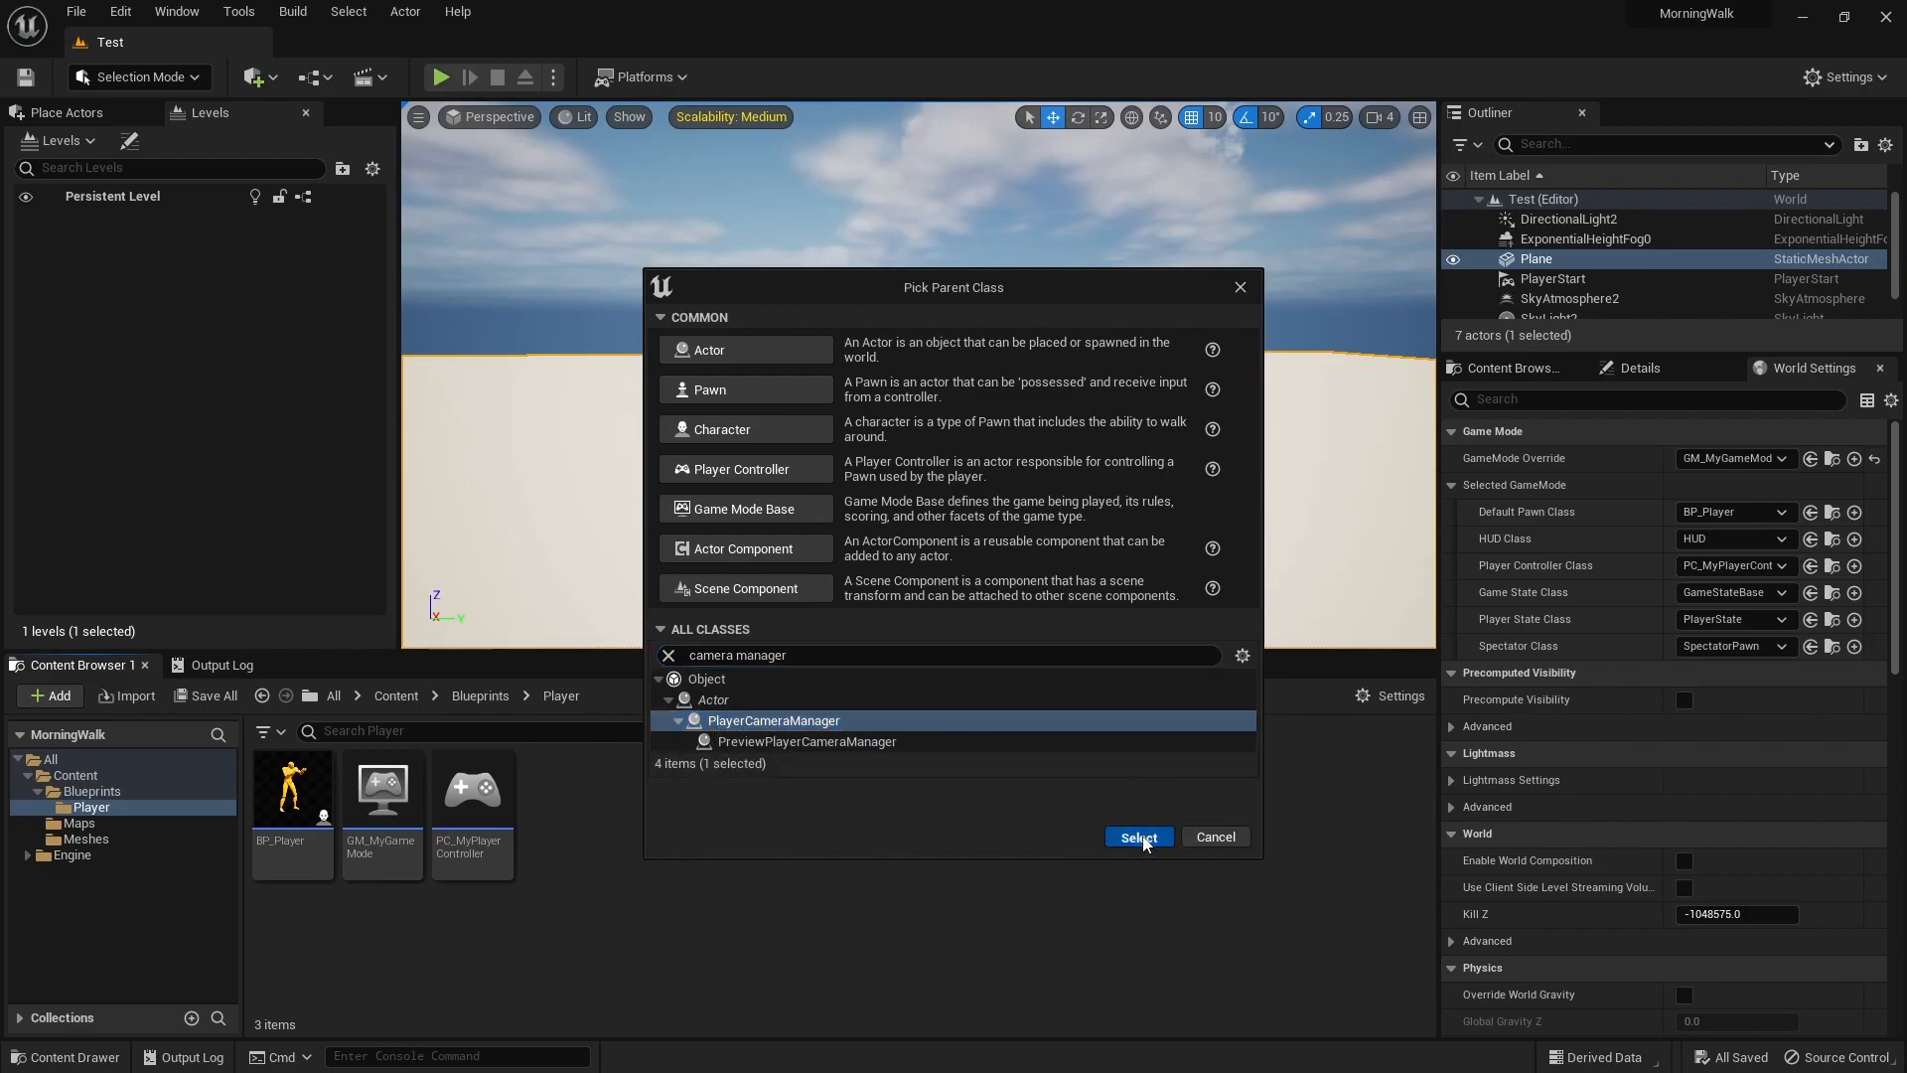
type("BP")
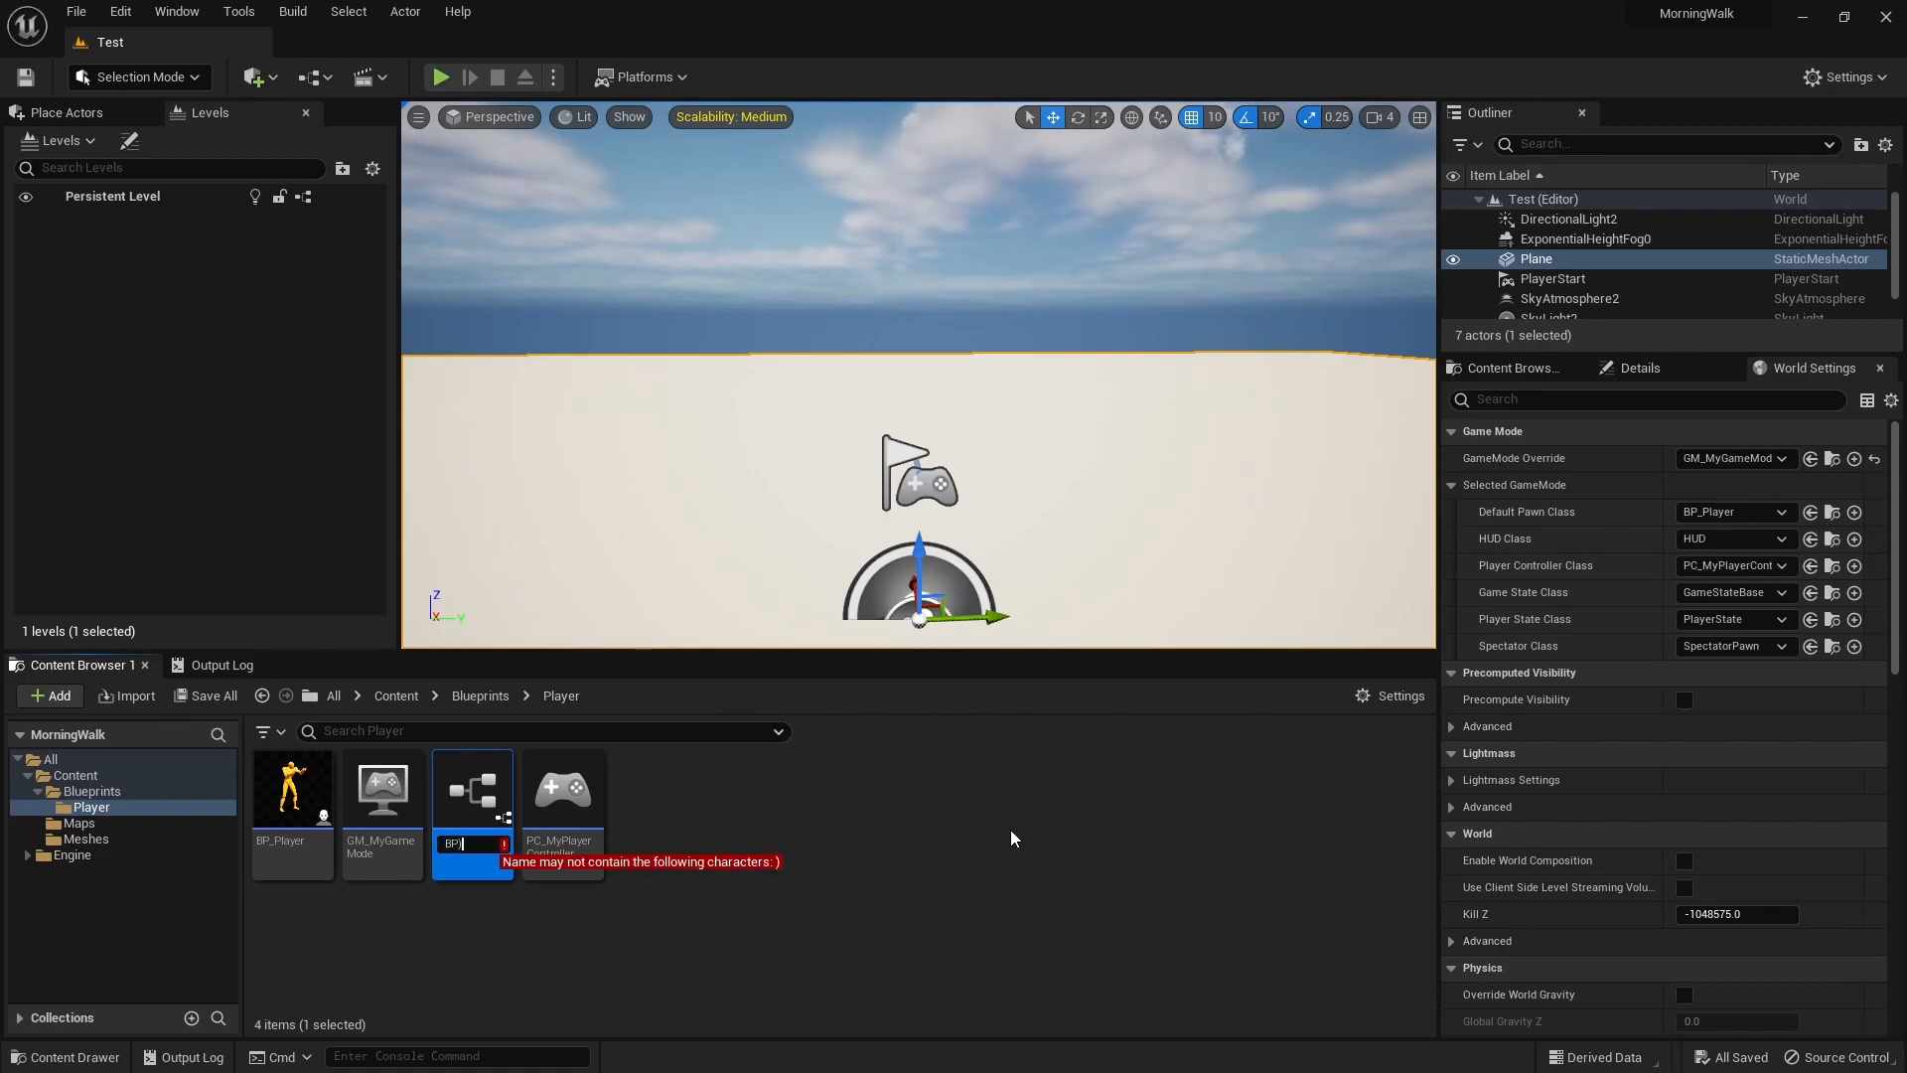
type("_MyP")
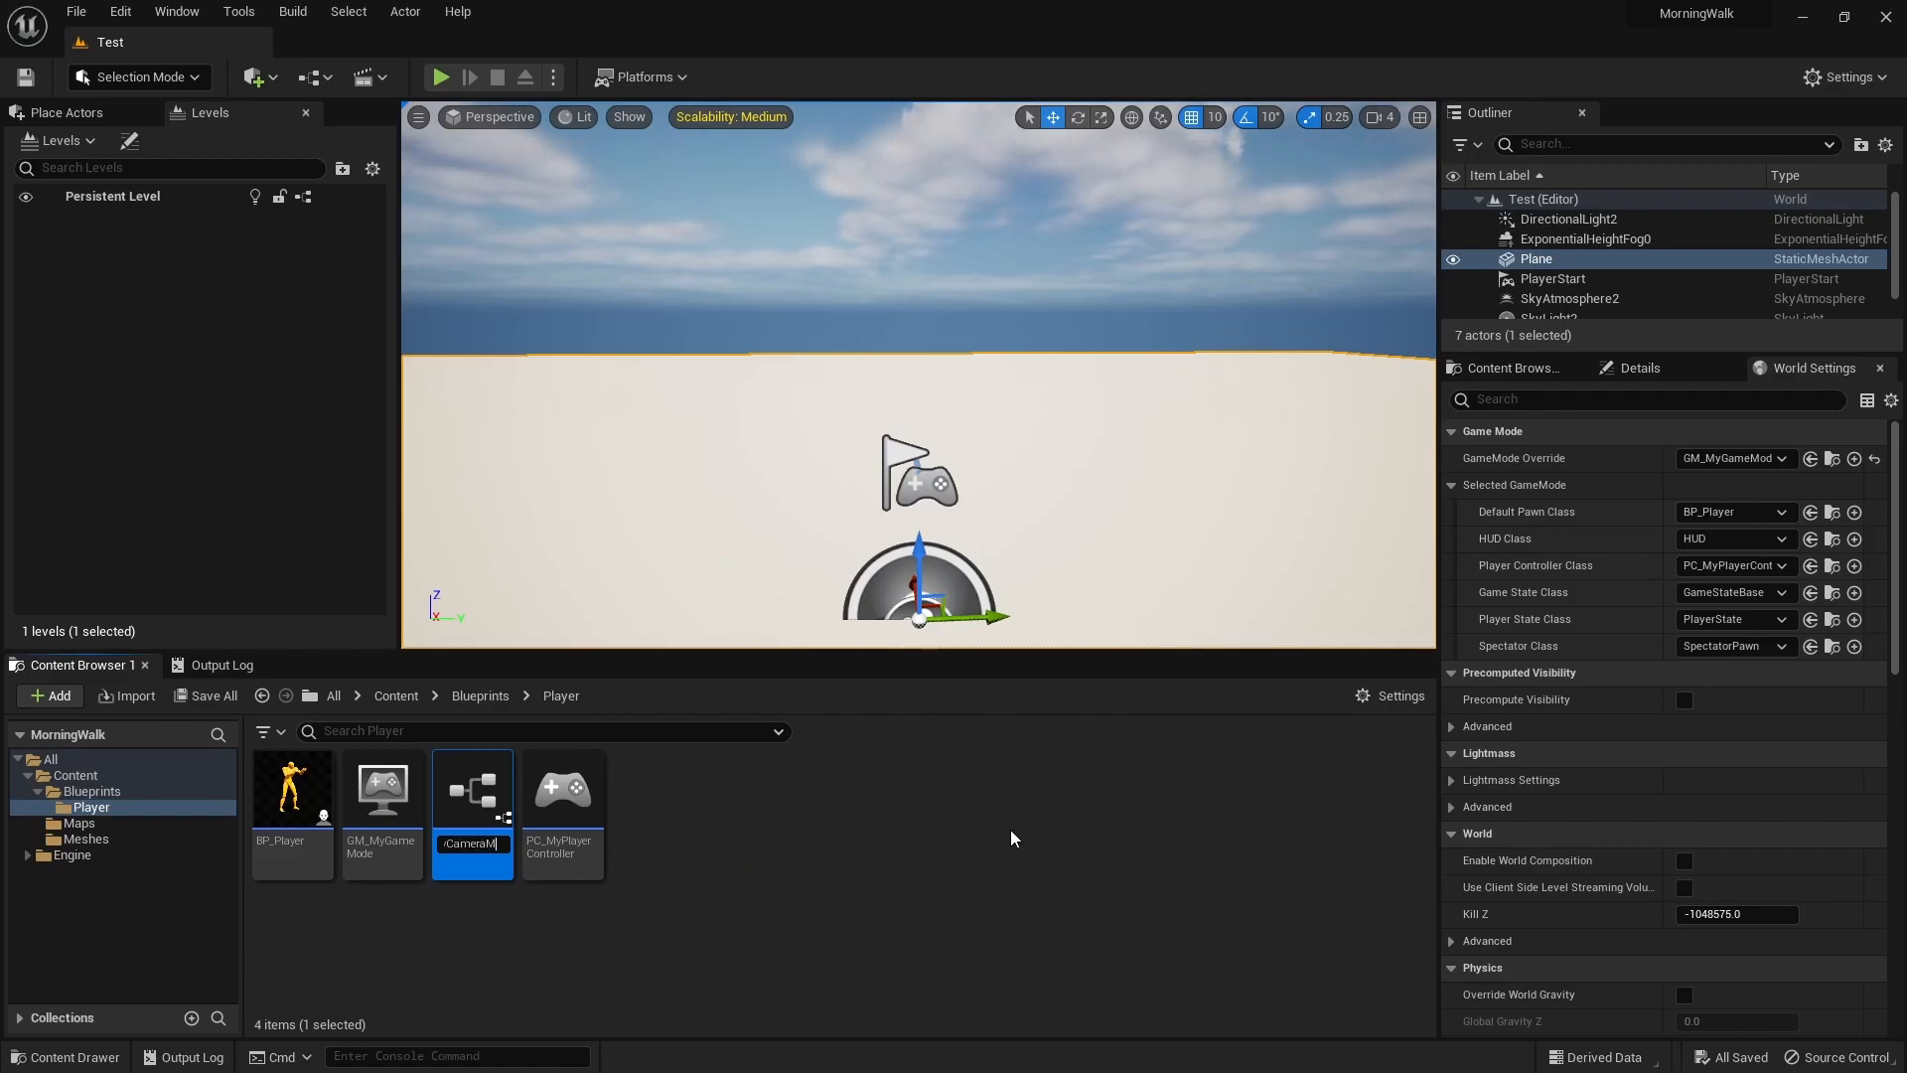
key("Return")
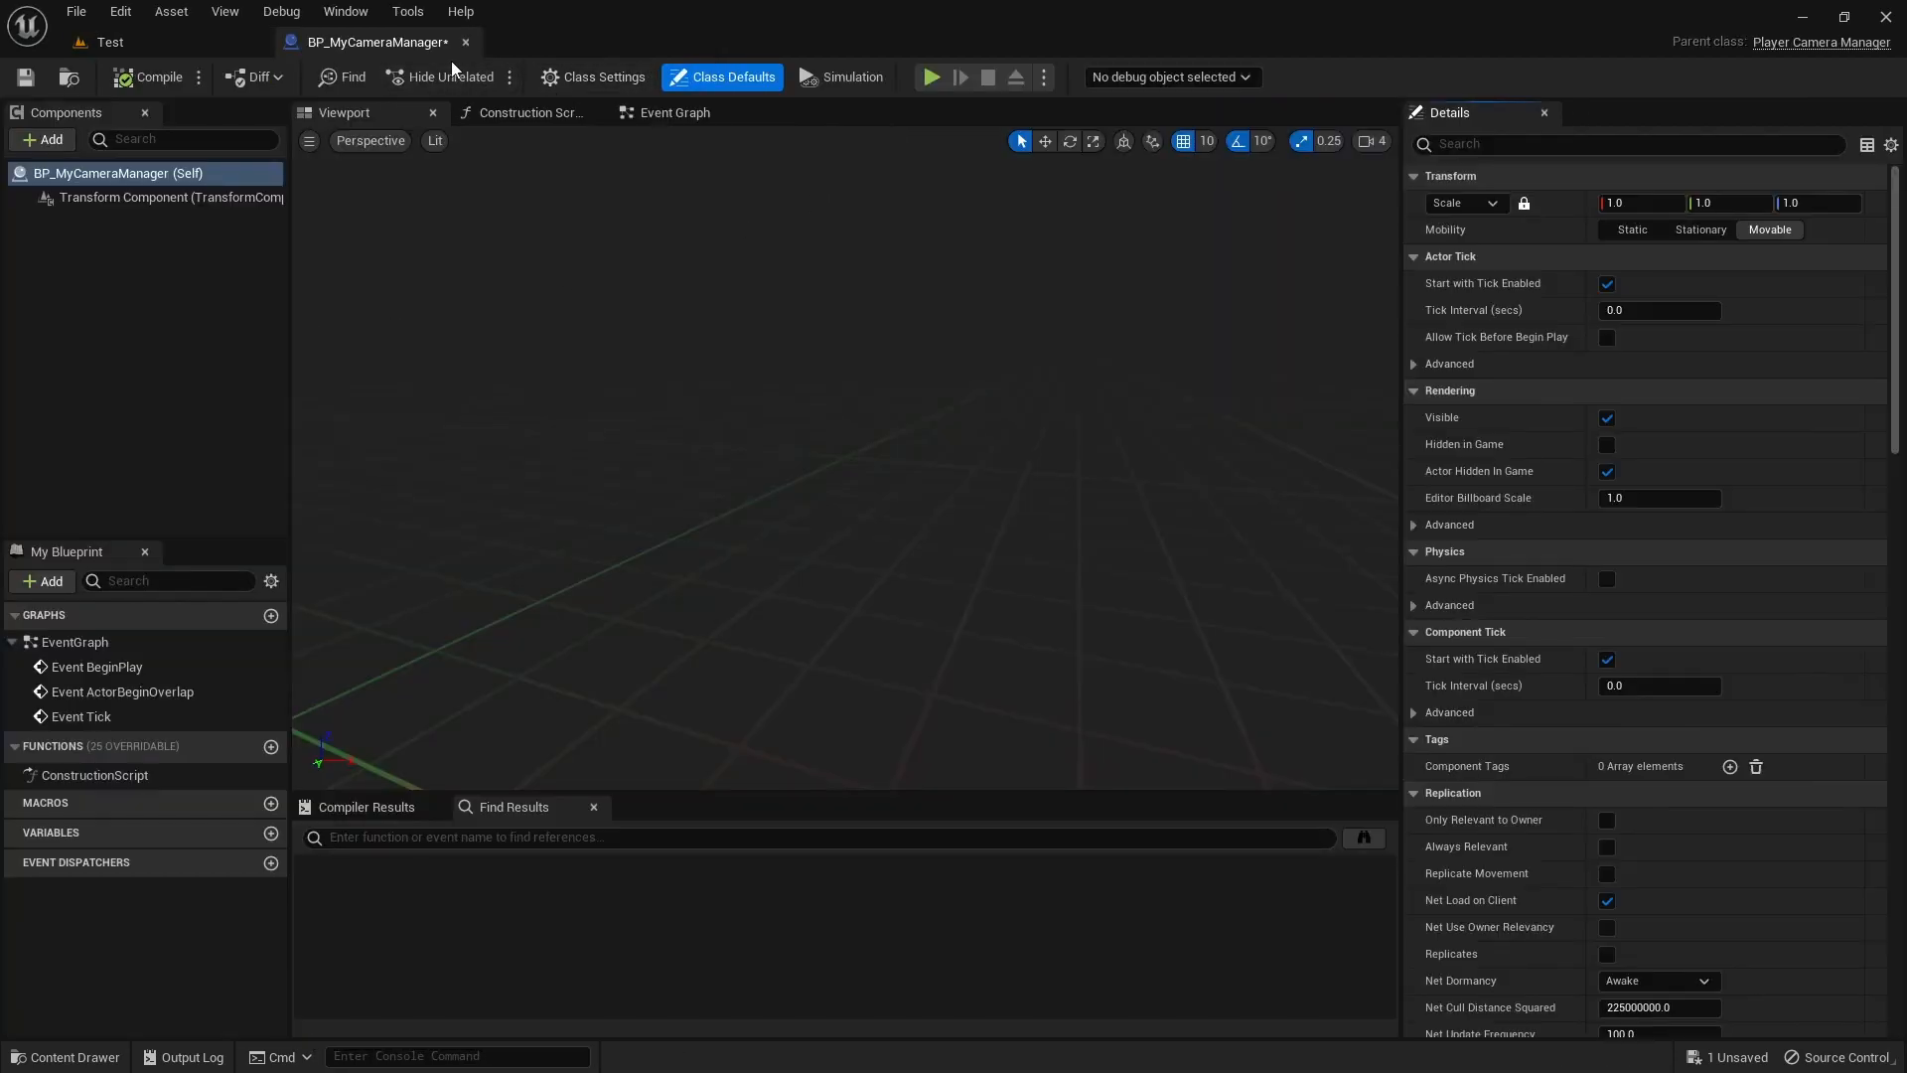
Step: Reopen BP_MyCameraManager, set its View Pitch Max to 20, then compile and save the blueprint
middle_click(397, 44)
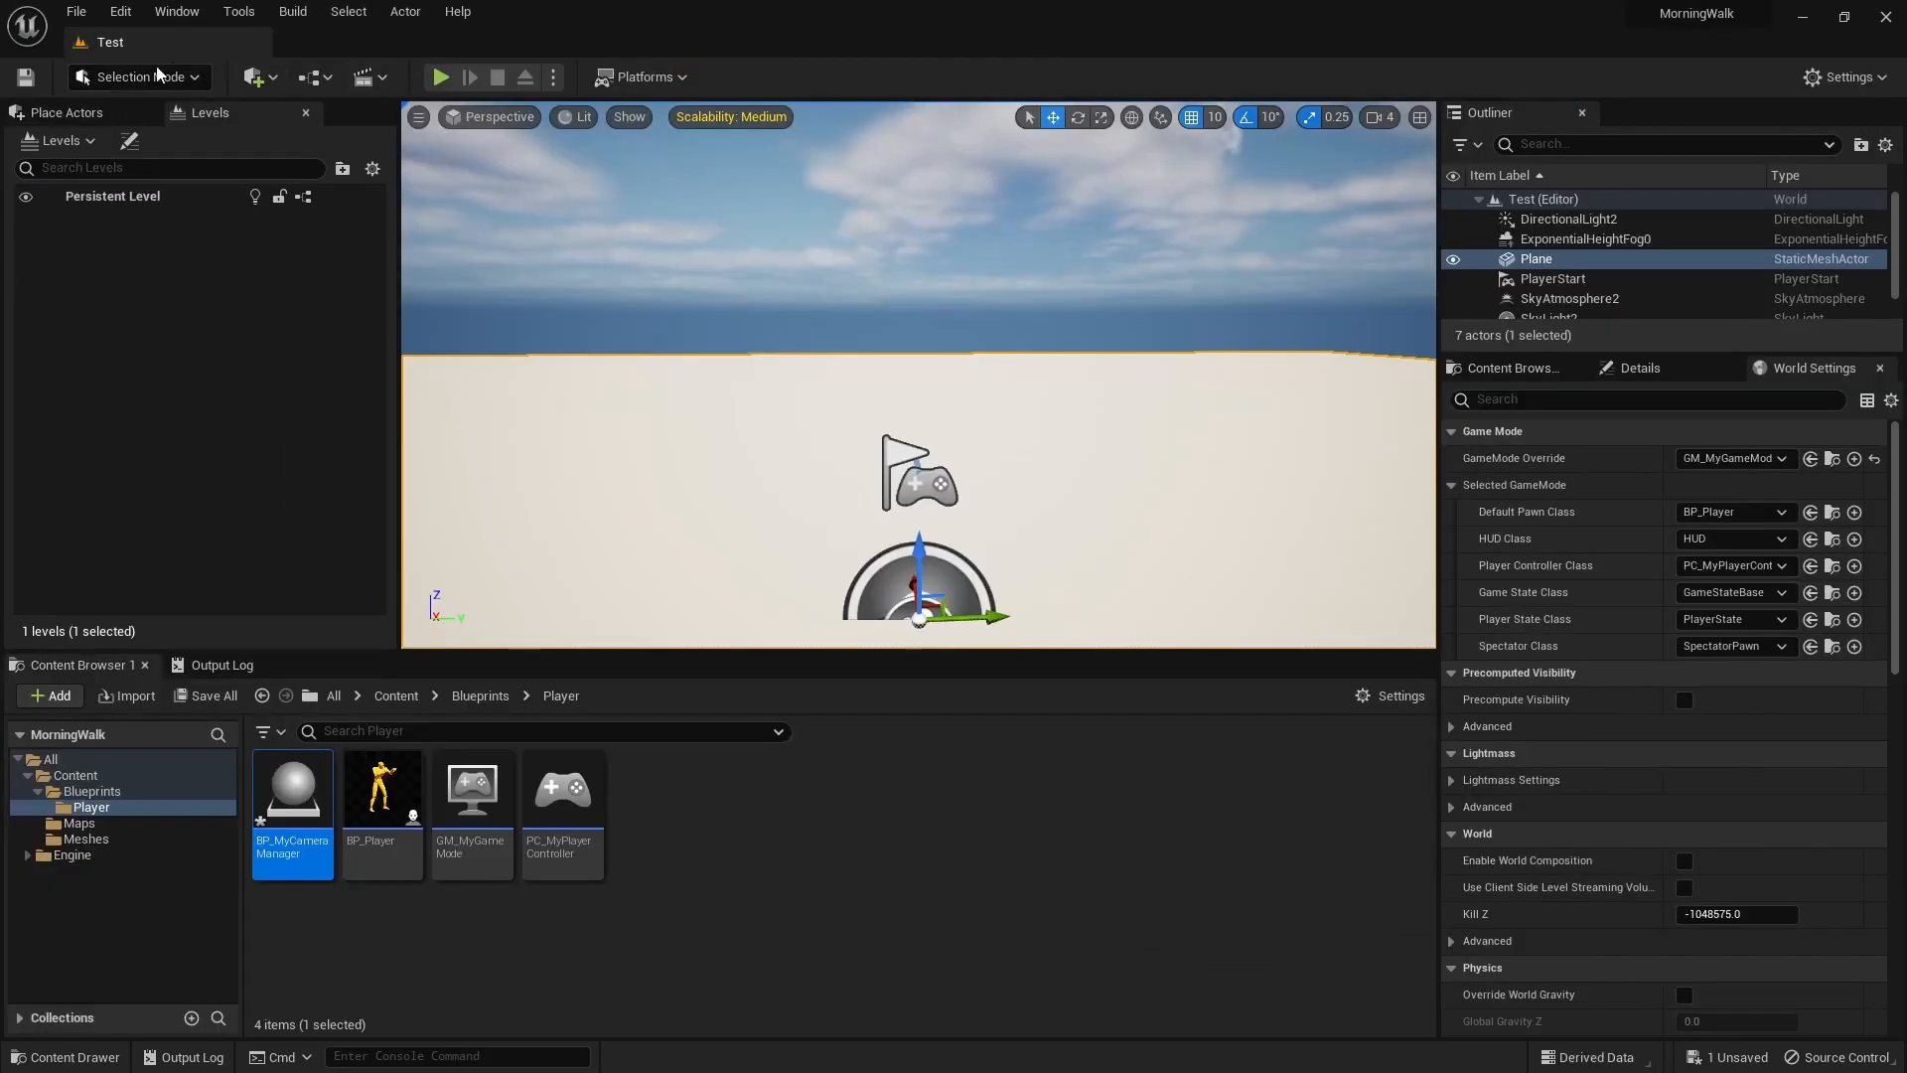
double_click(285, 789)
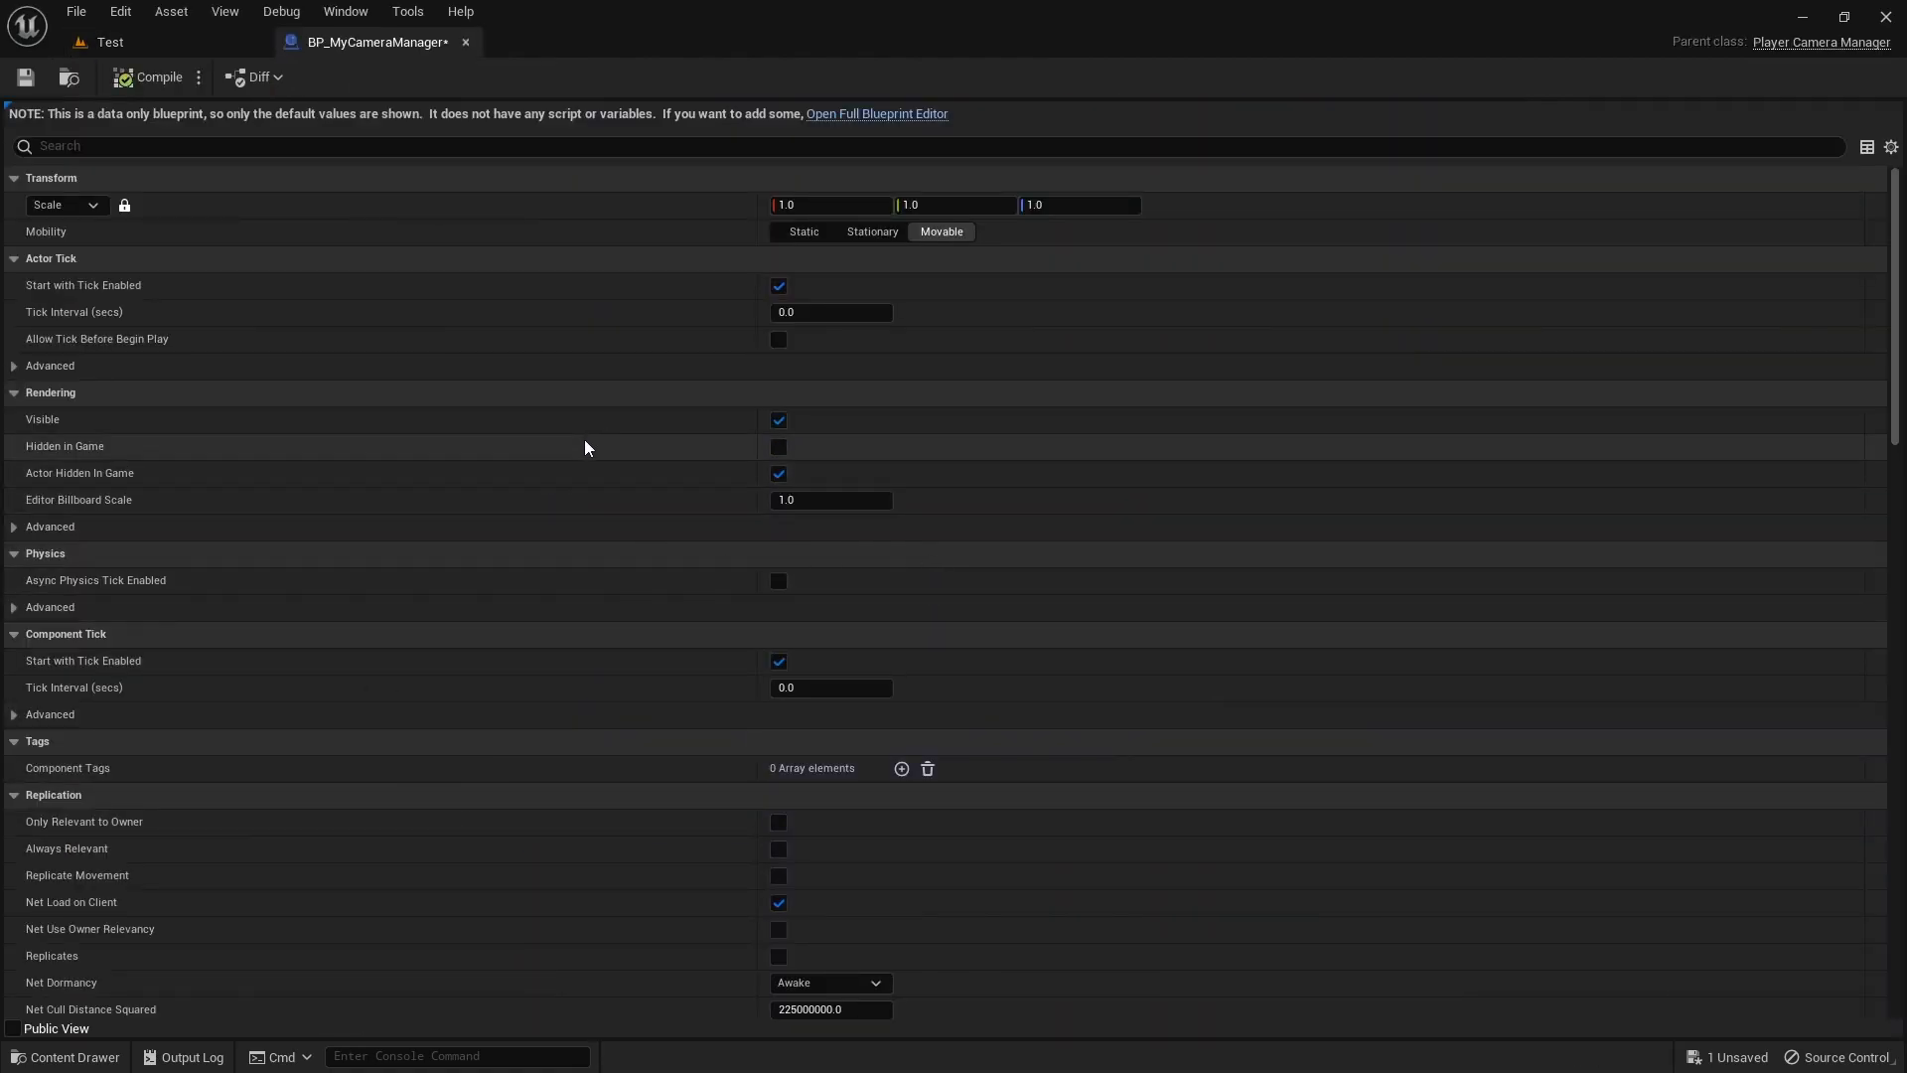
scroll(587, 437, "down", 10)
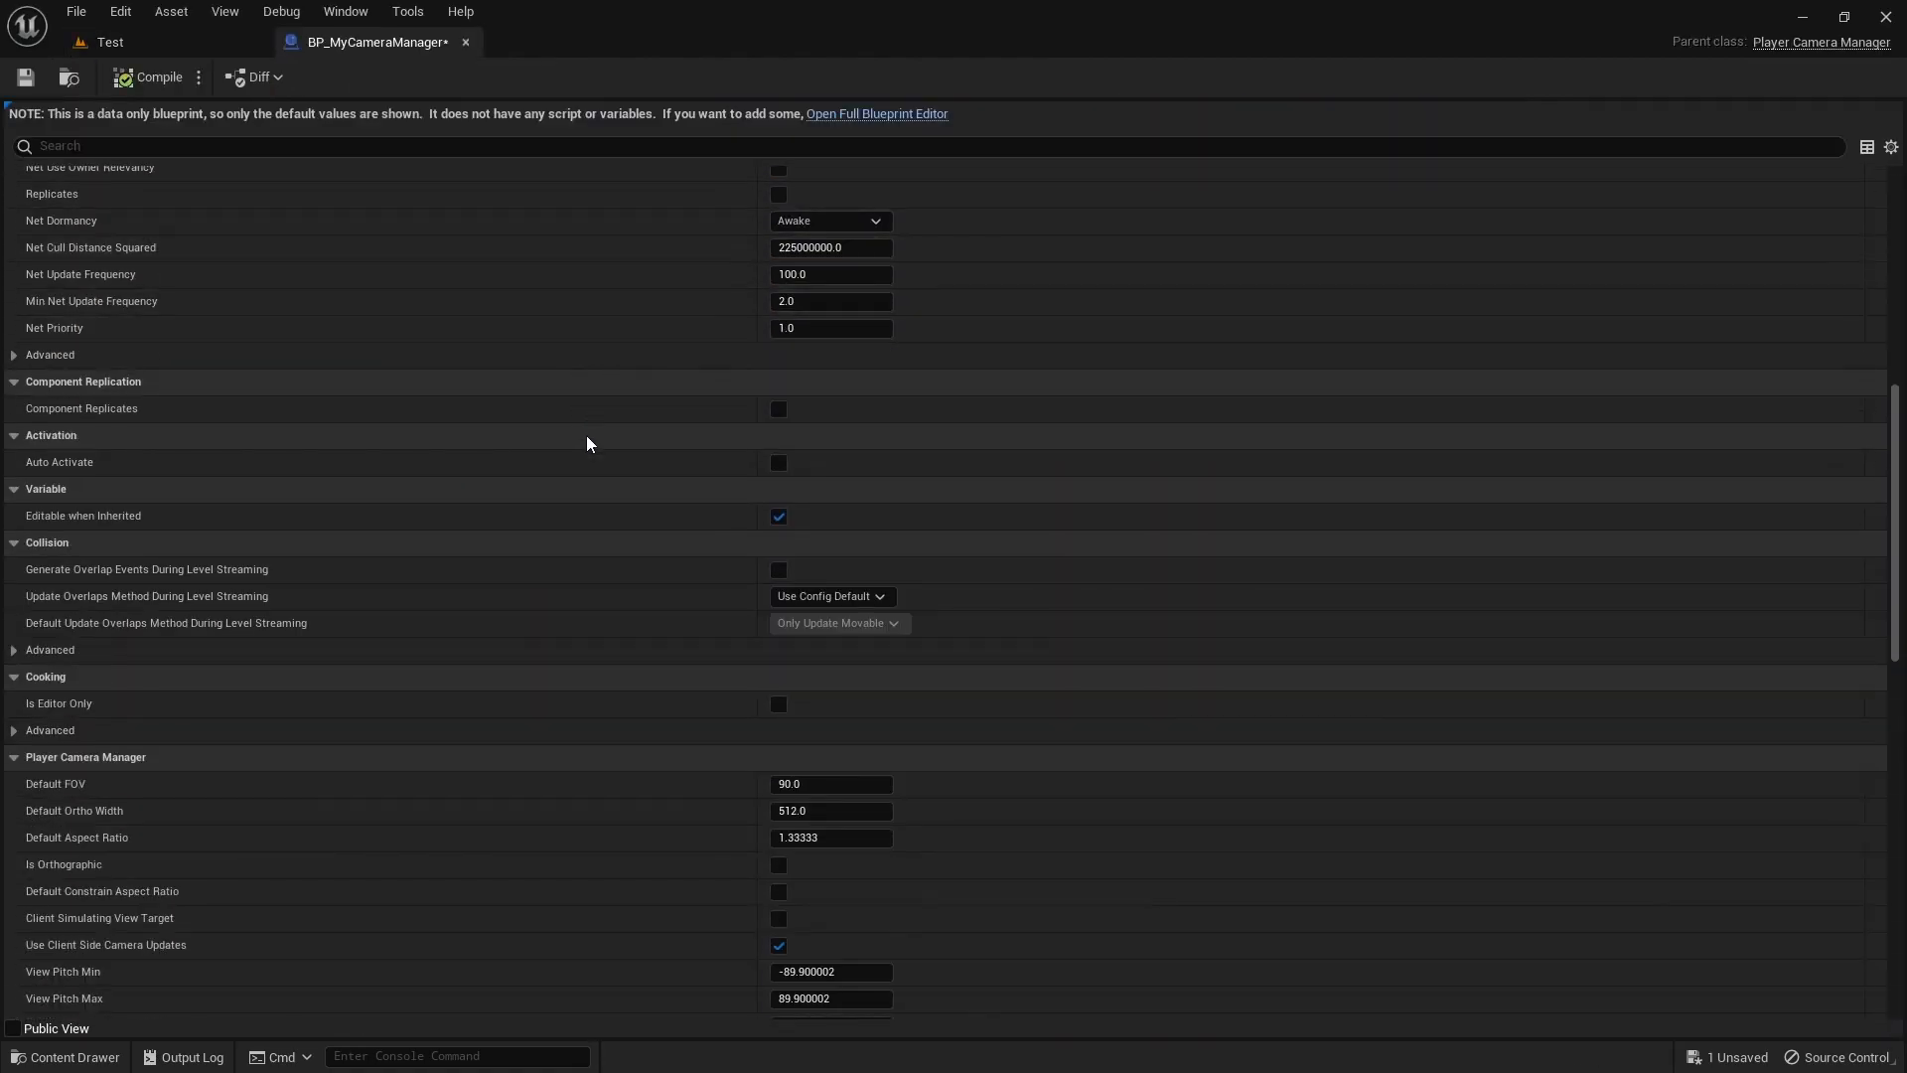
scroll(586, 435, "down", 5)
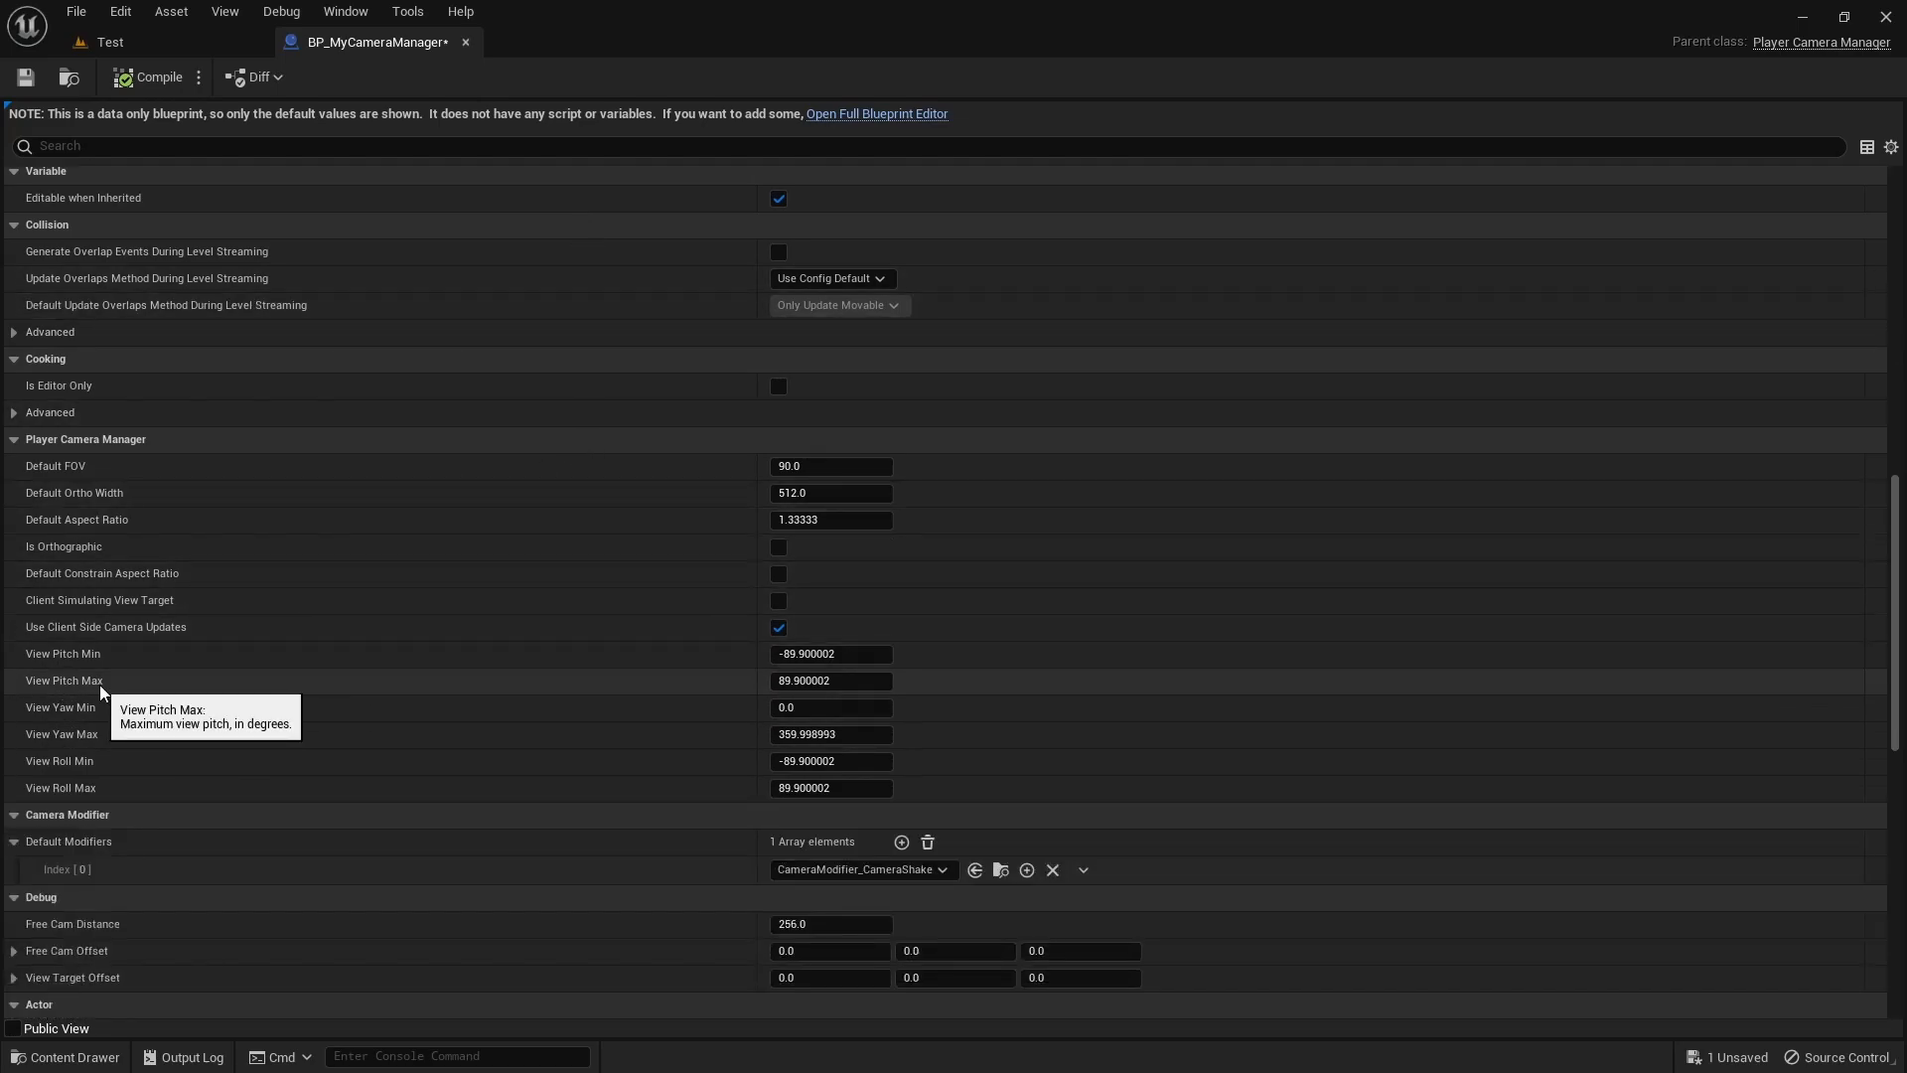
left_click(885, 679)
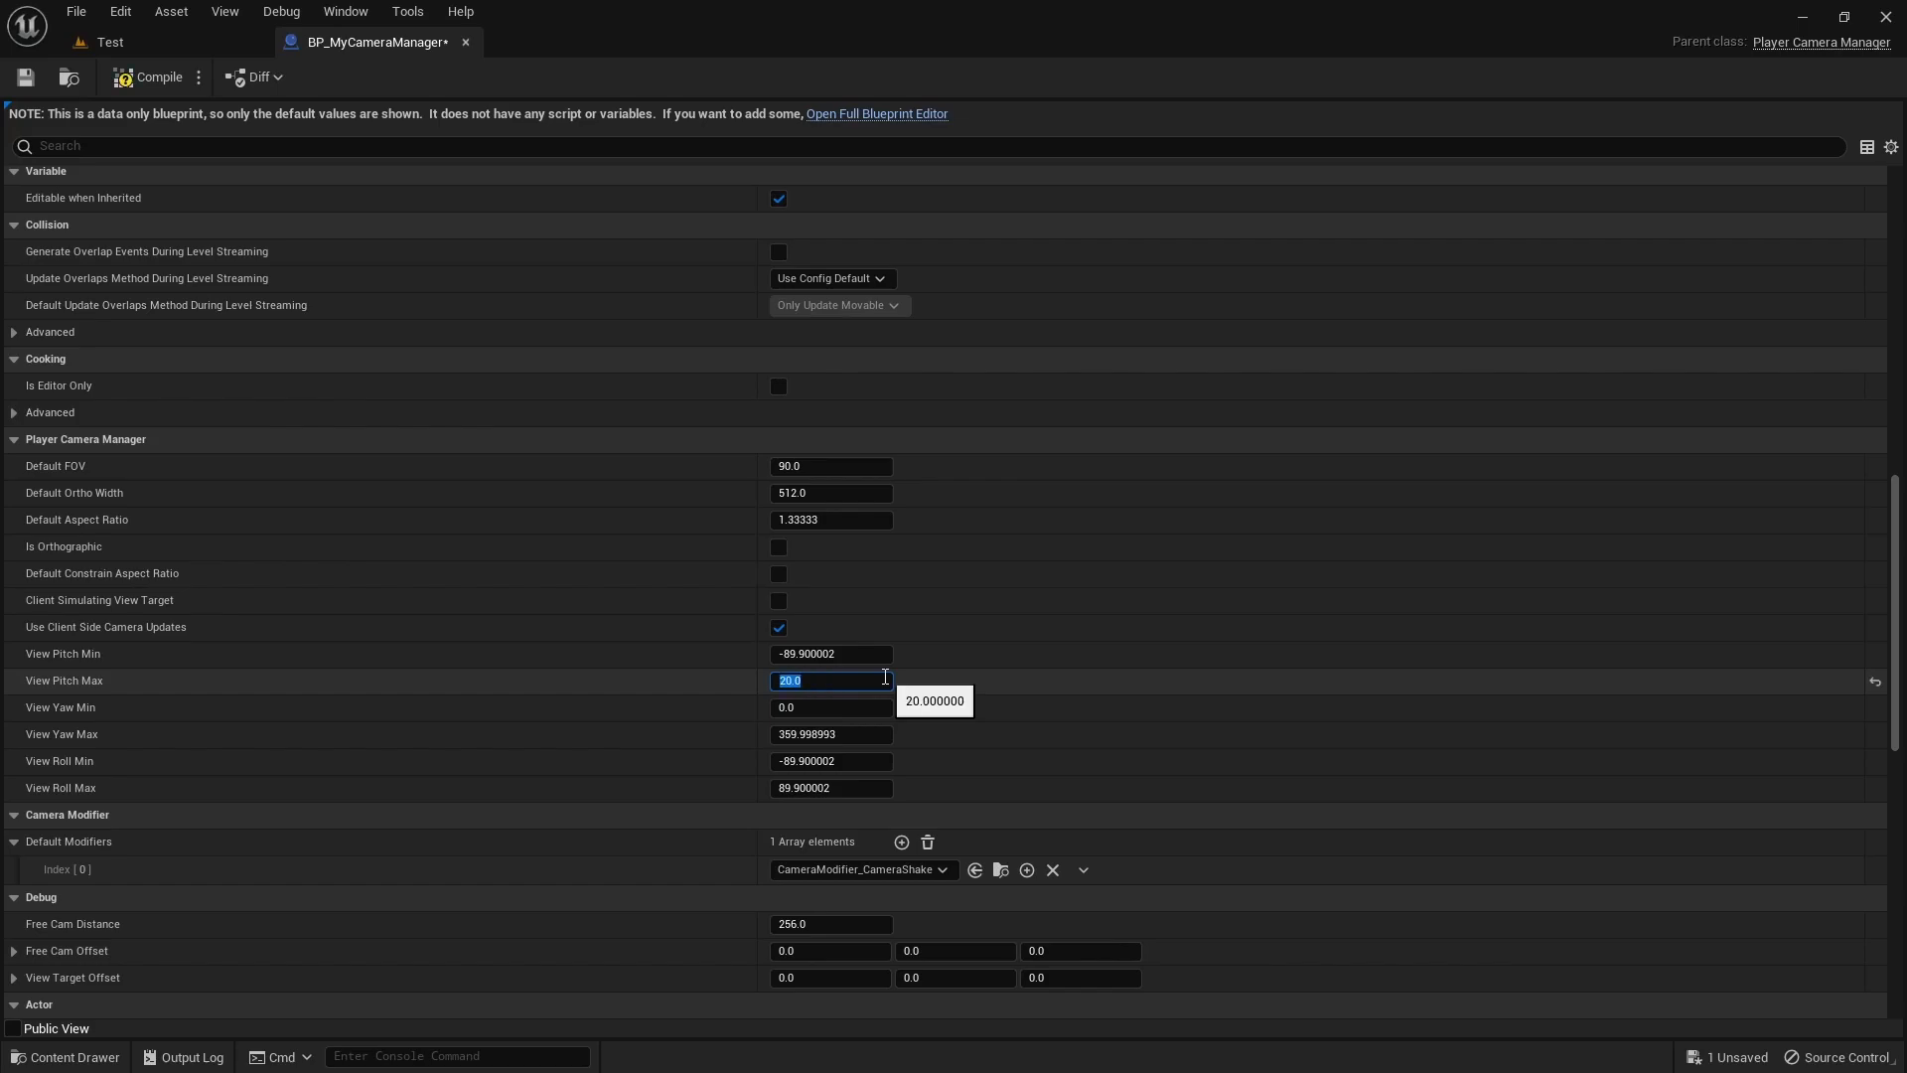
left_click(149, 77)
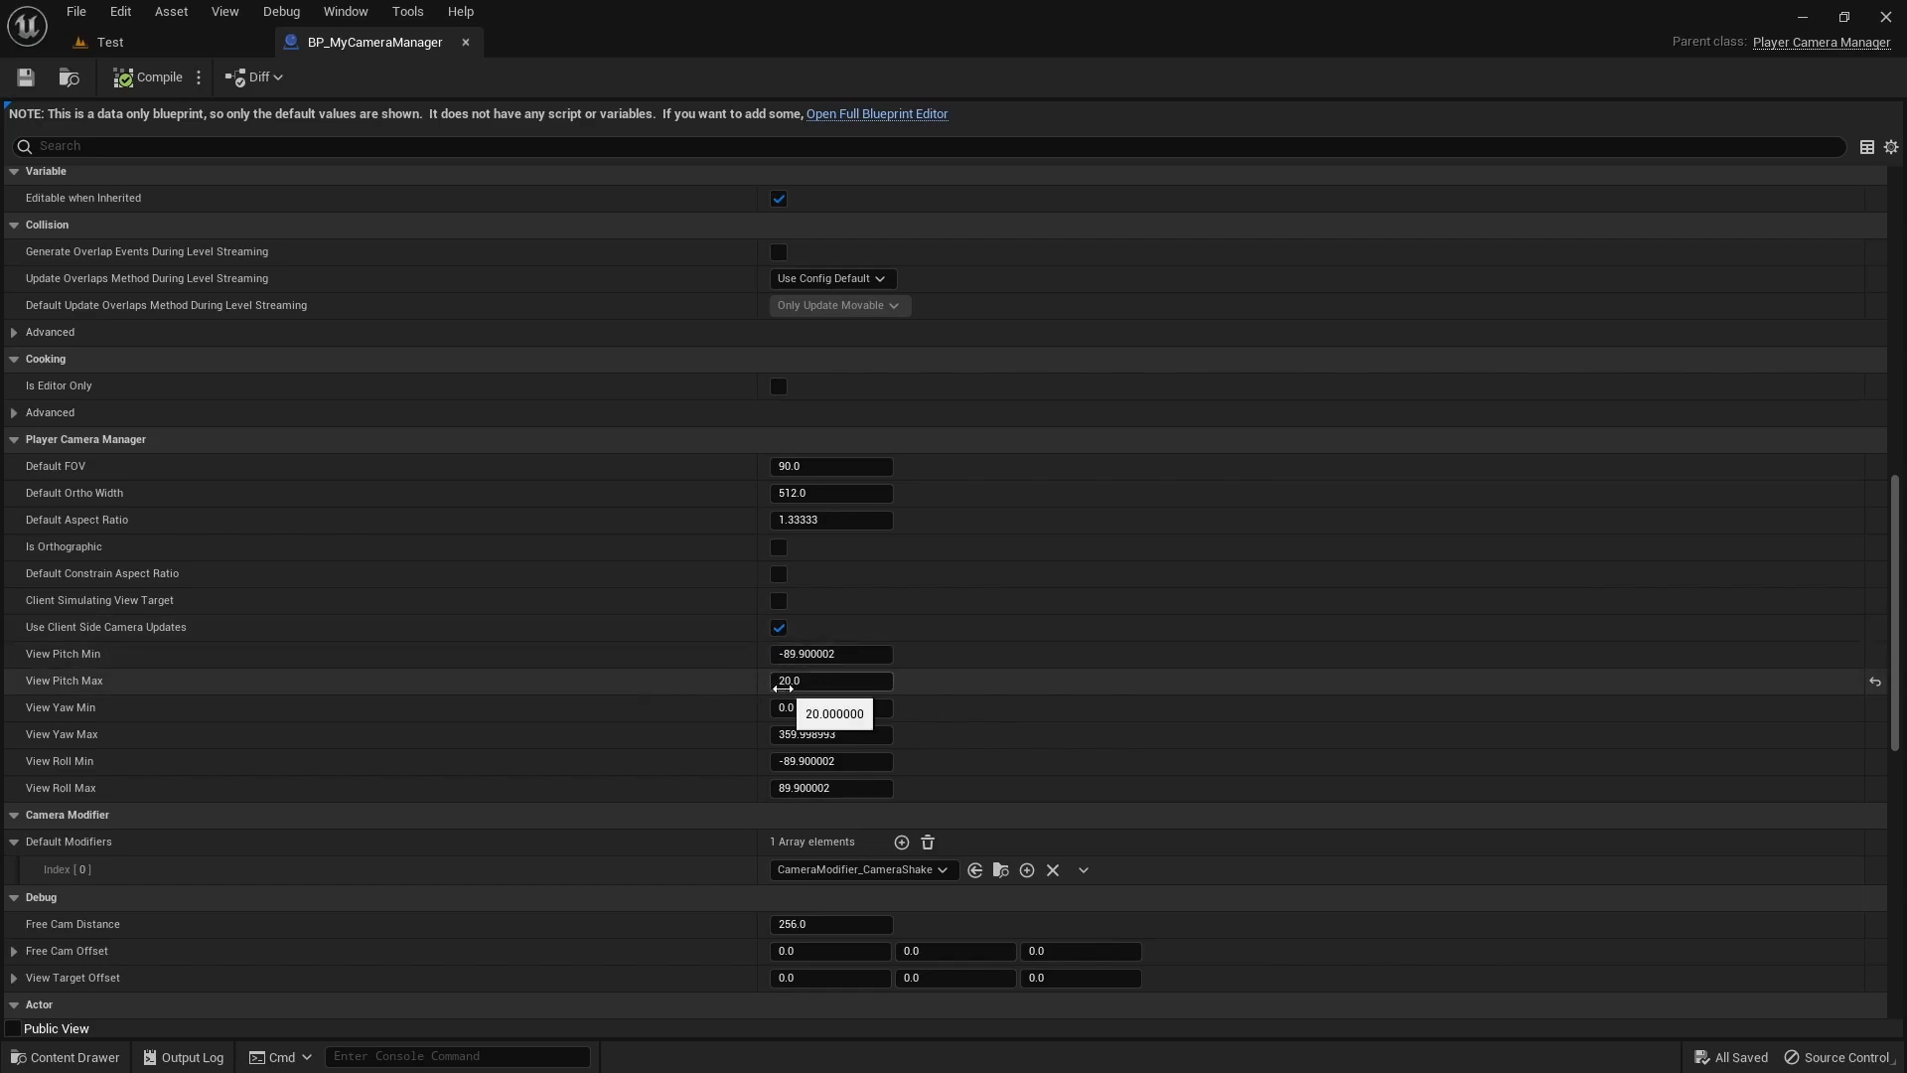
Step: Return to the Test level and reset its GameMode Override to None
left_click(112, 42)
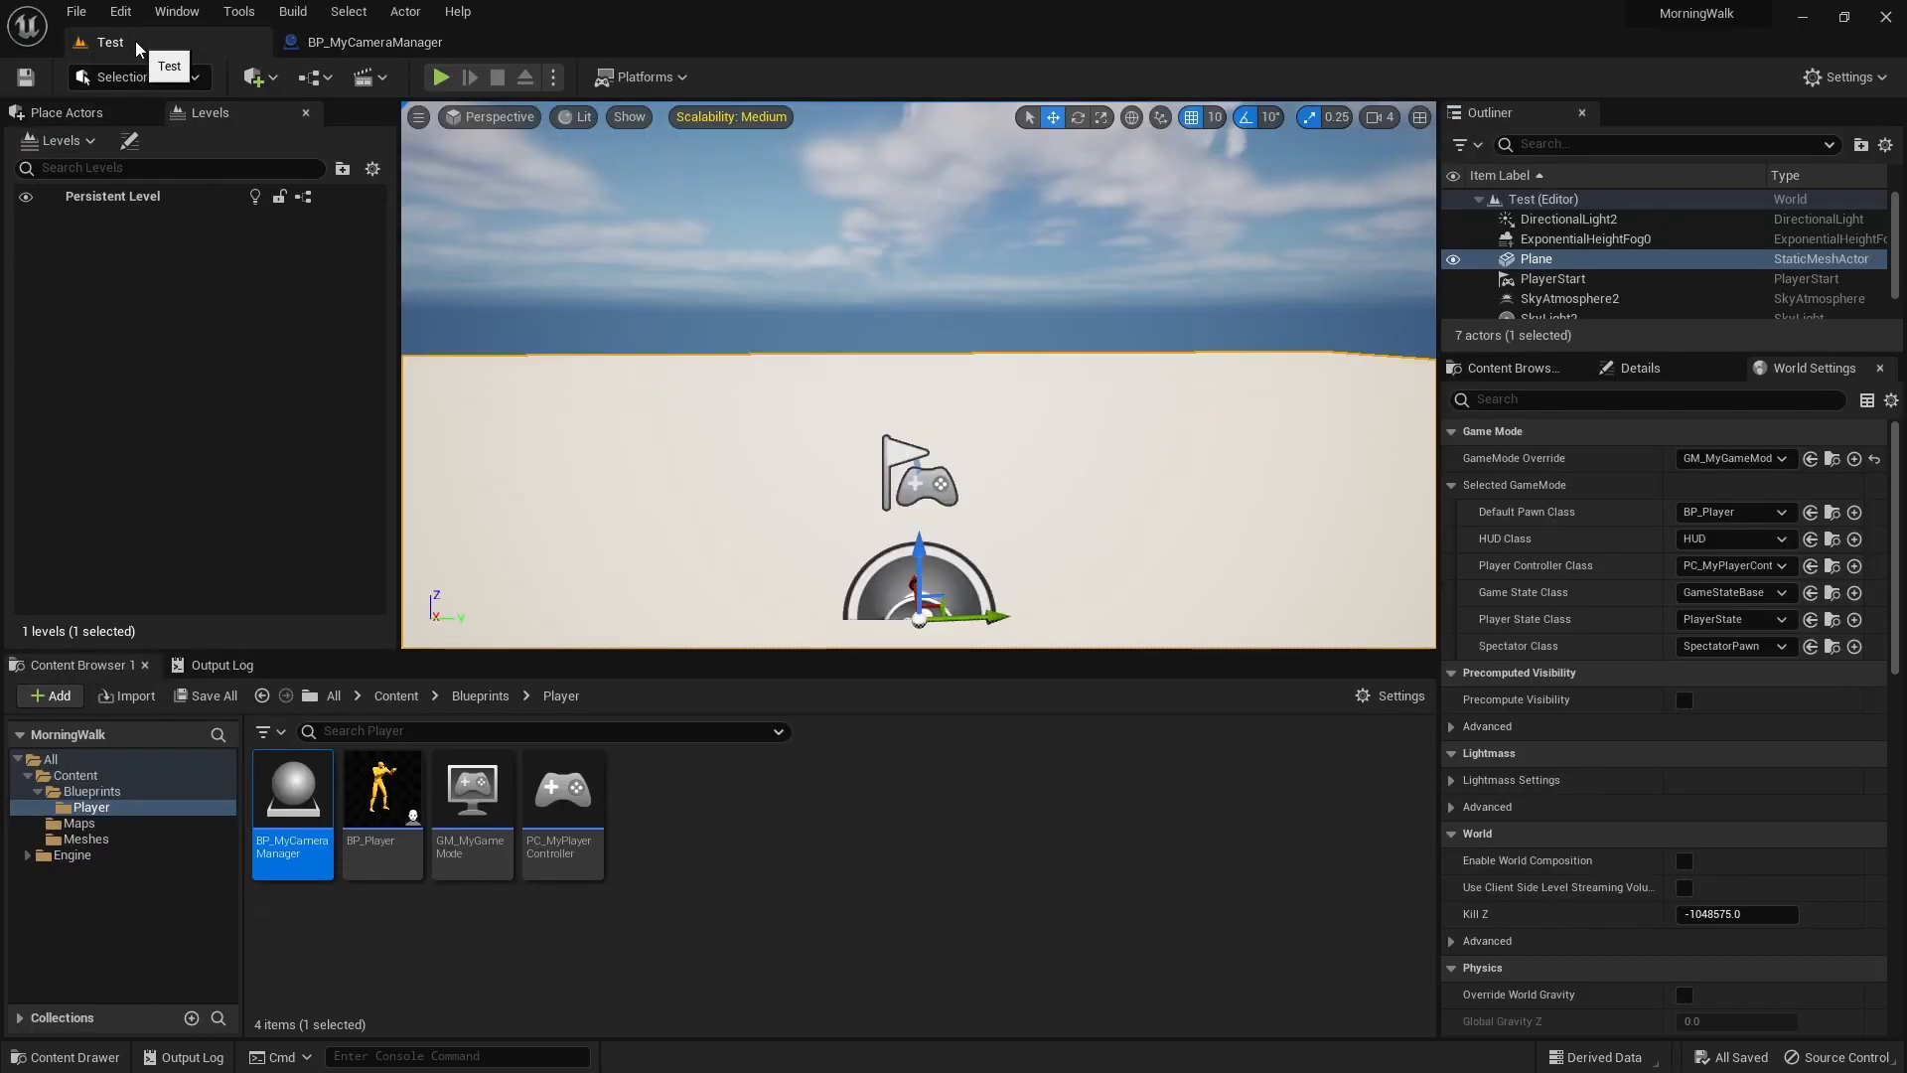
left_click(817, 774)
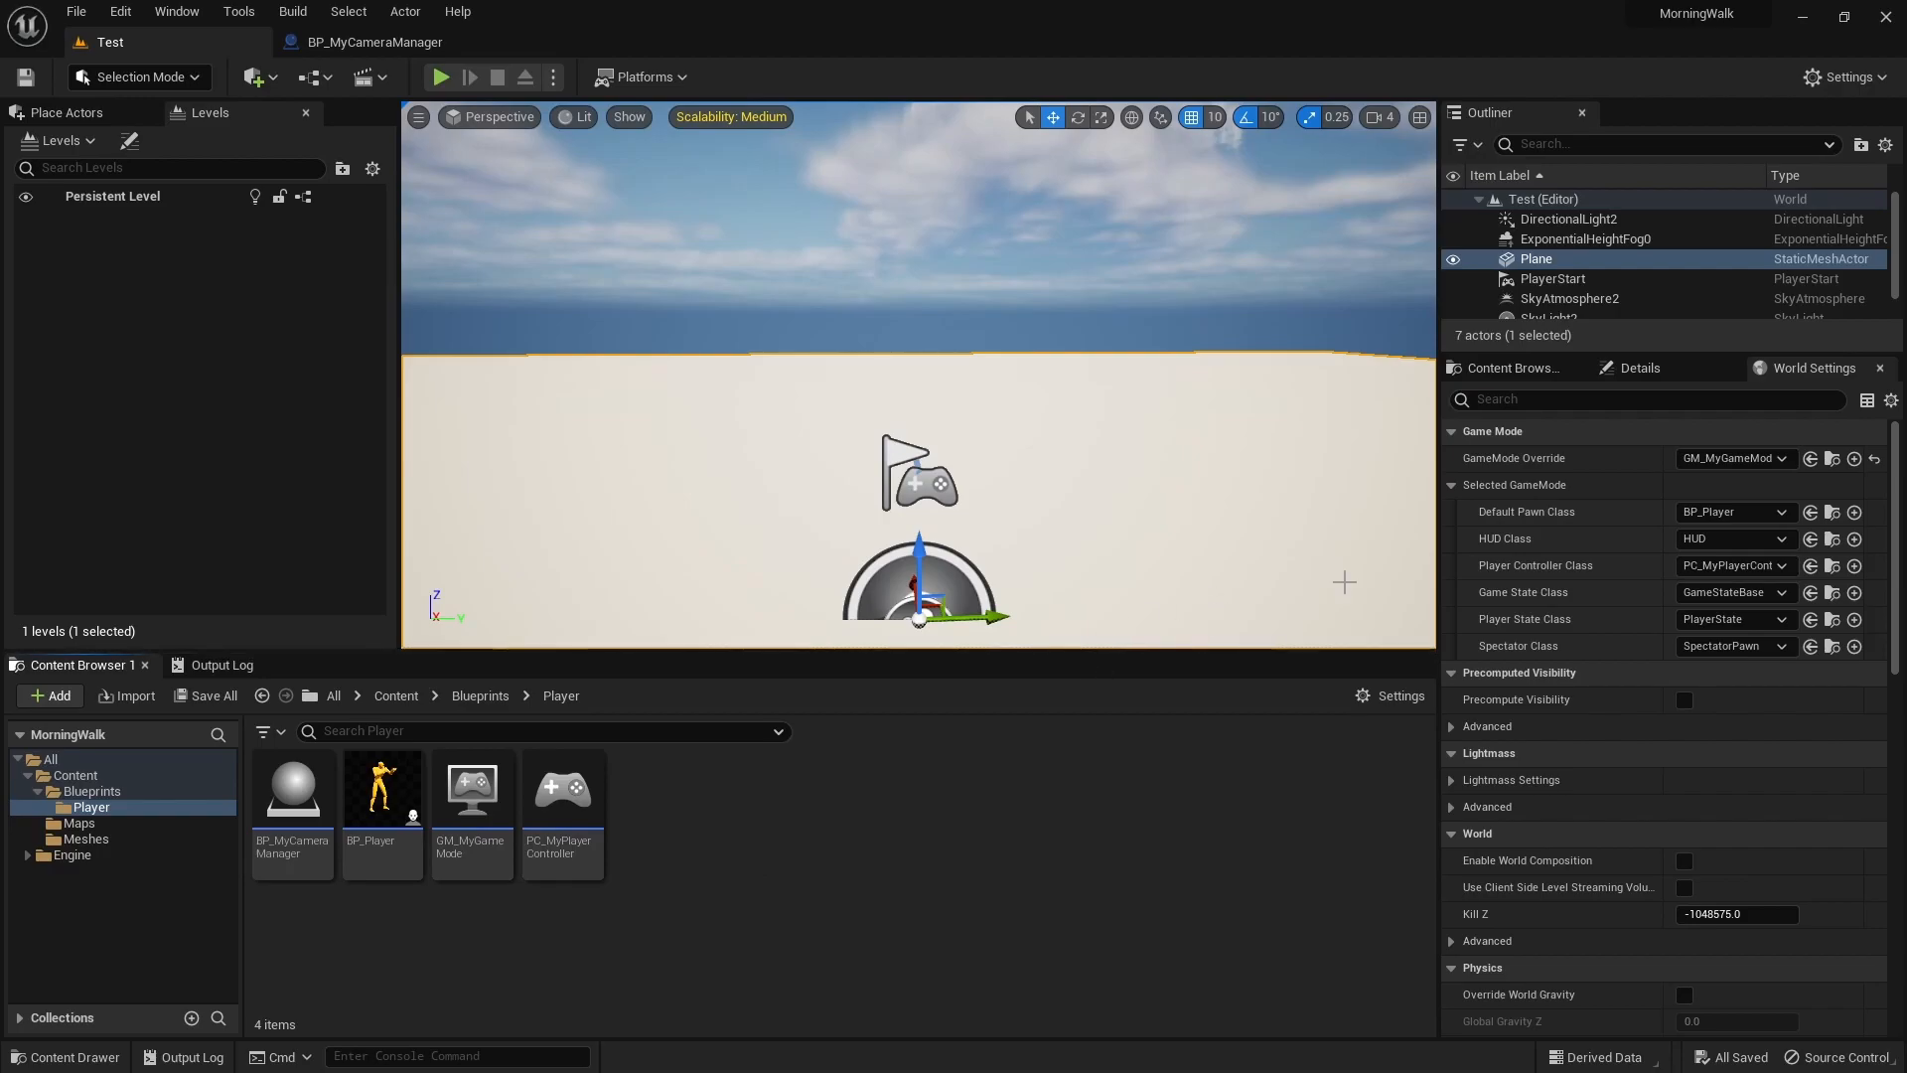
left_click(1874, 459)
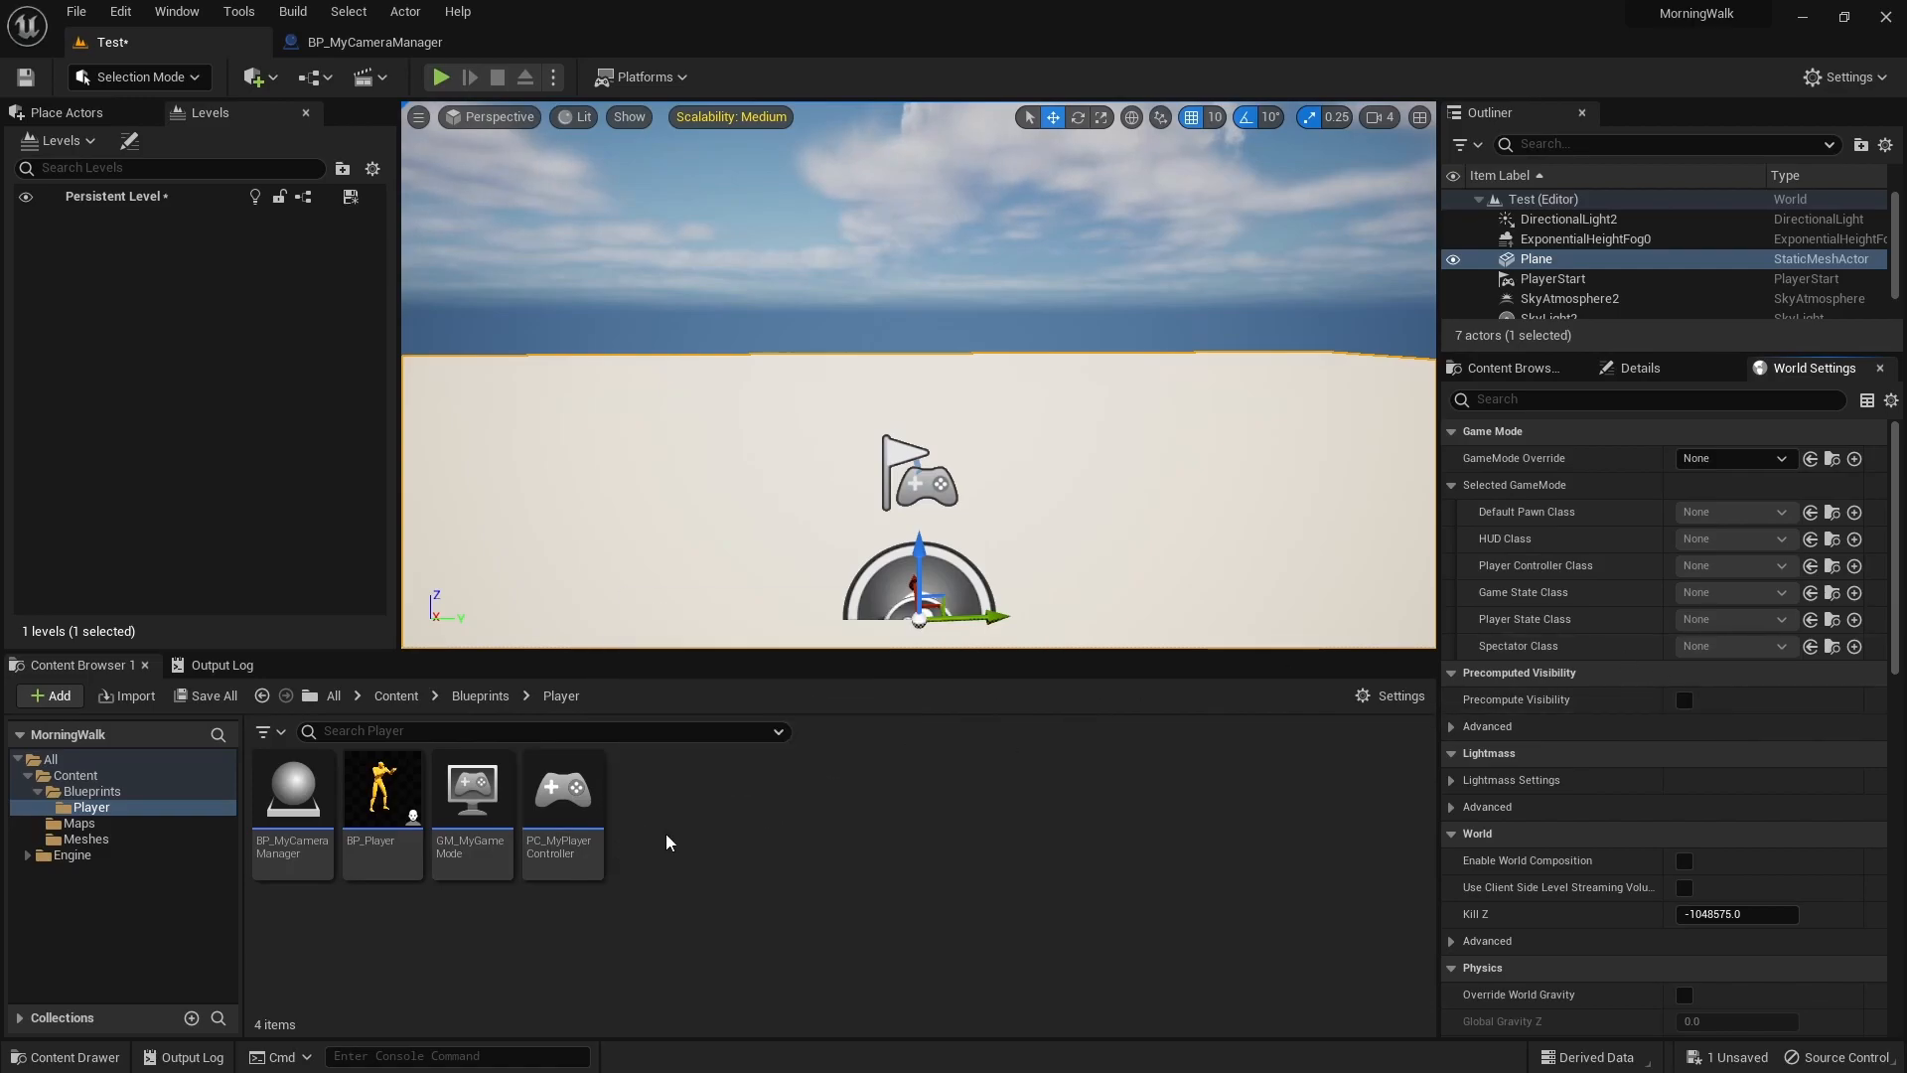
right_click(682, 772)
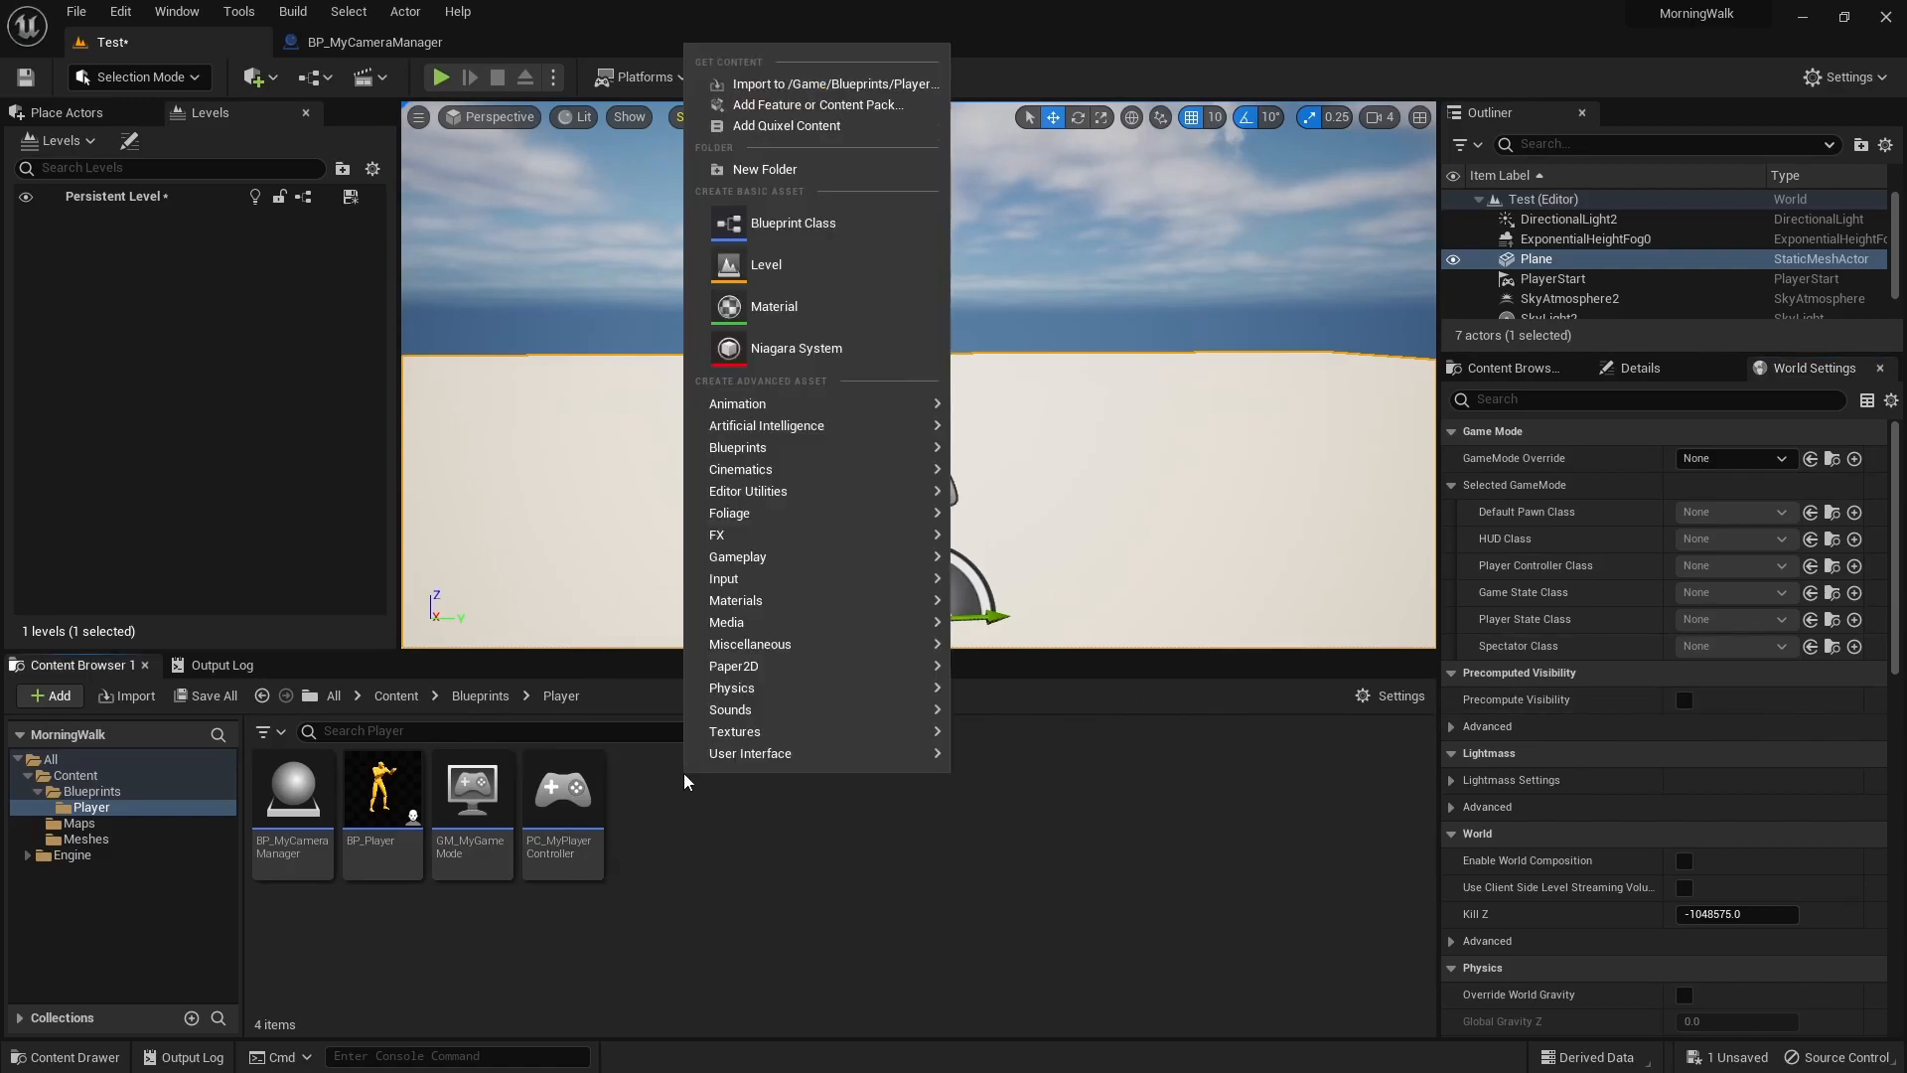
left_click(795, 221)
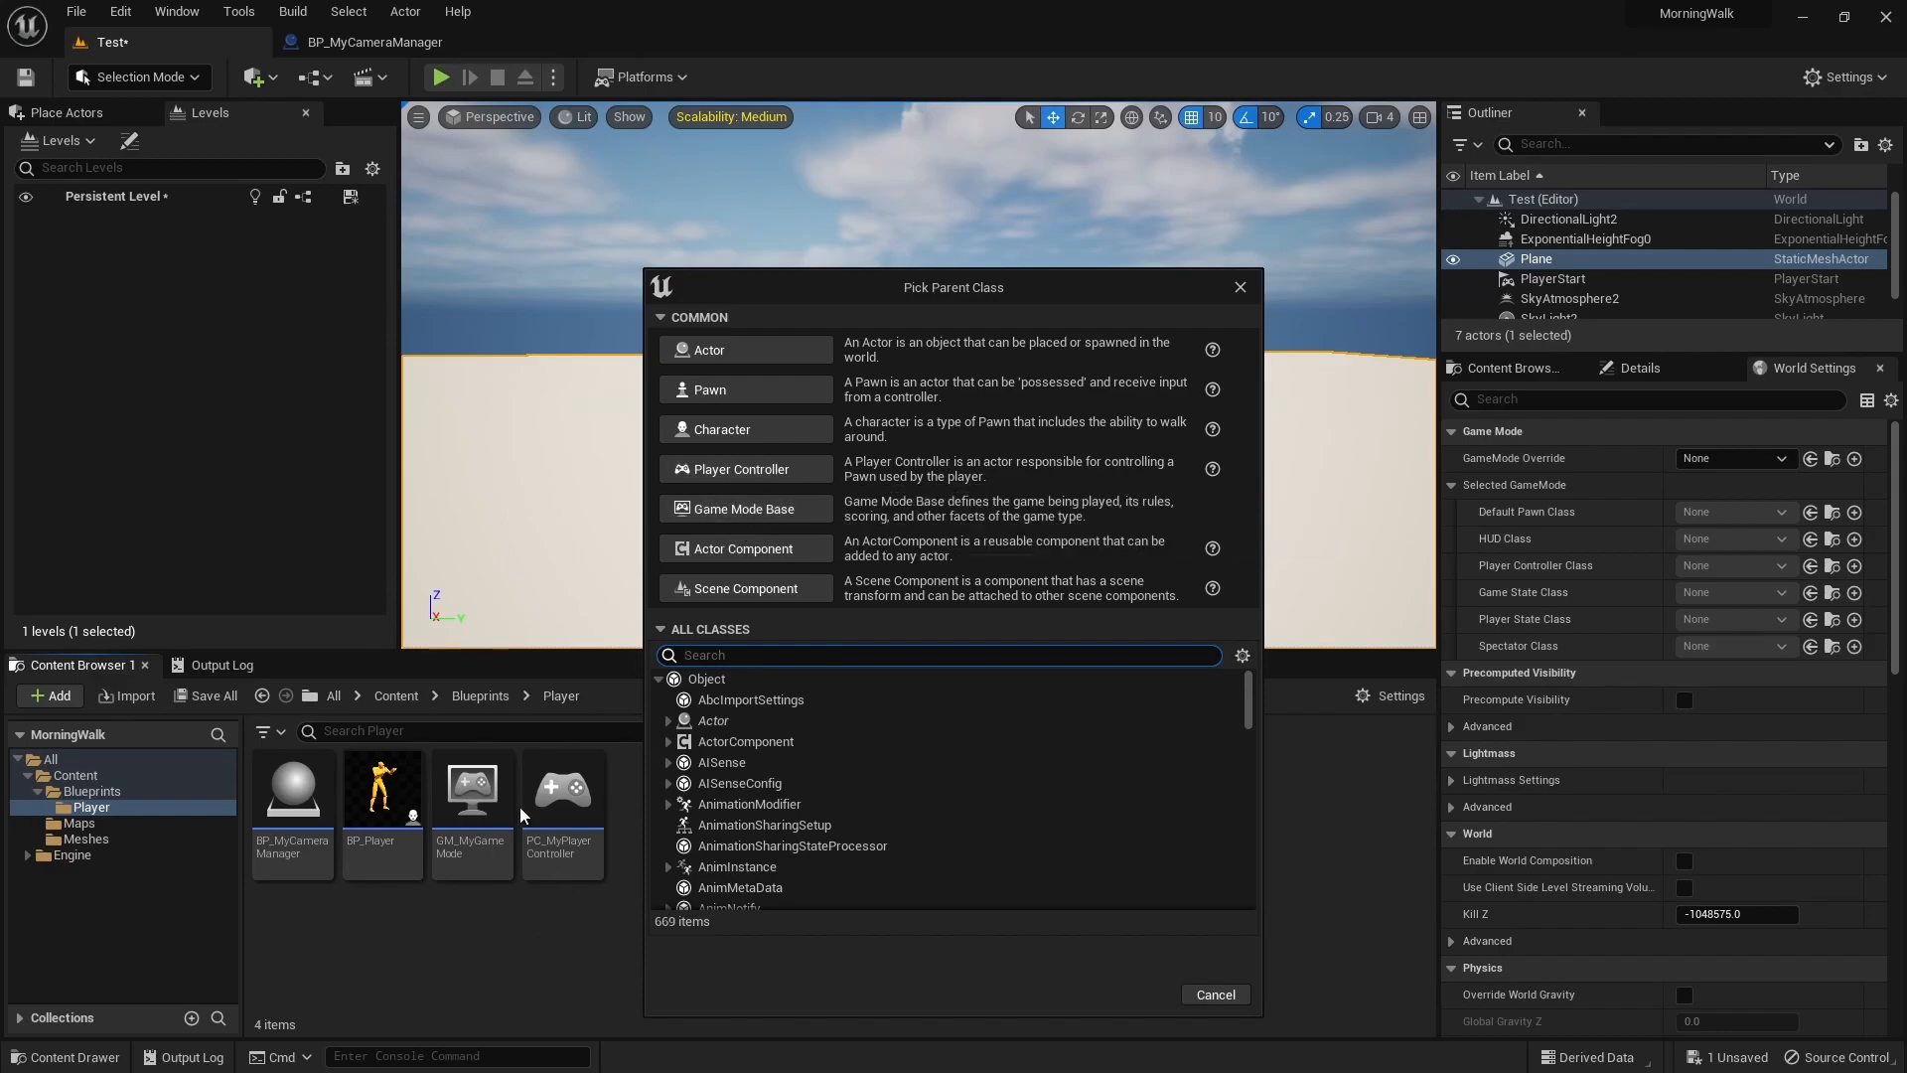
left_click(1242, 287)
right_click_drag(1177, 486, 1015, 500)
right_click_drag(896, 430, 1013, 425)
right_click_drag(1207, 513, 1143, 467)
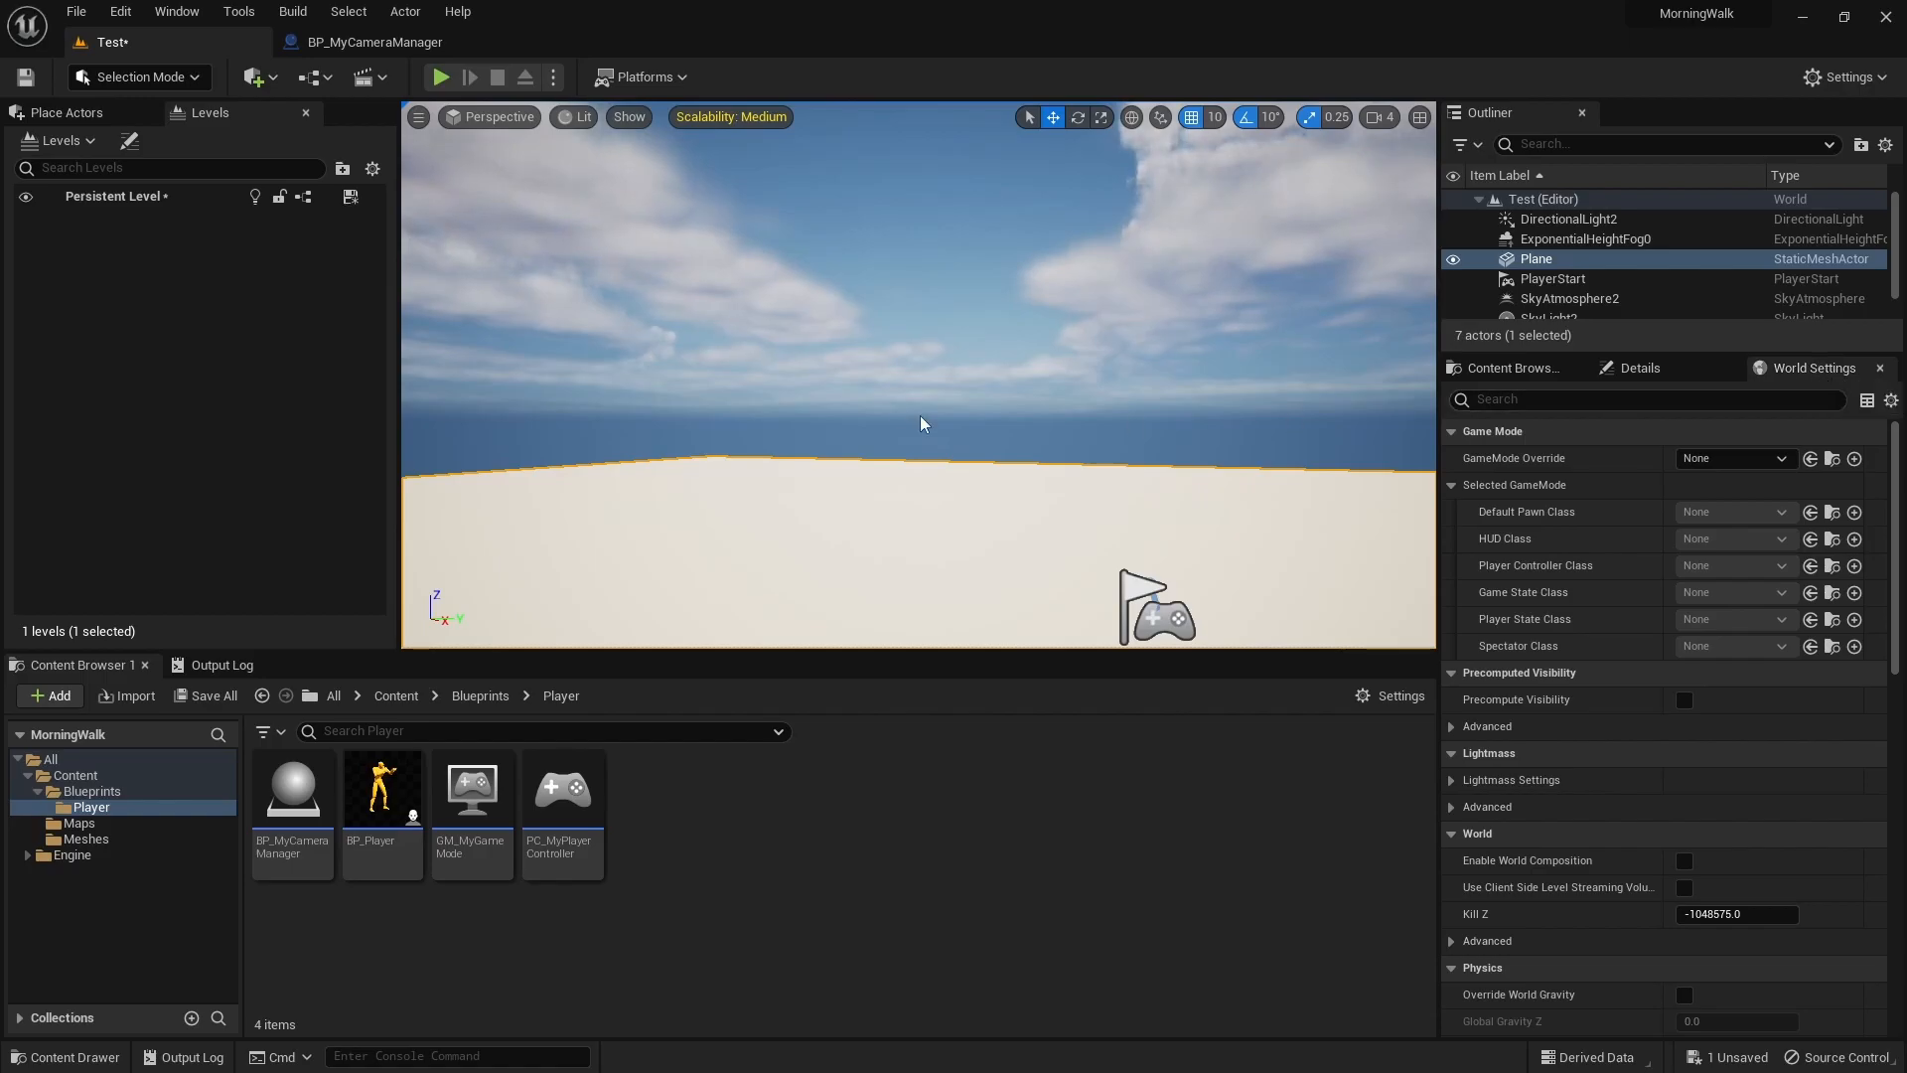
Step: Bring up World Settings and assign GM_MyGameMode as the level's GameMode Override
left_click(177, 12)
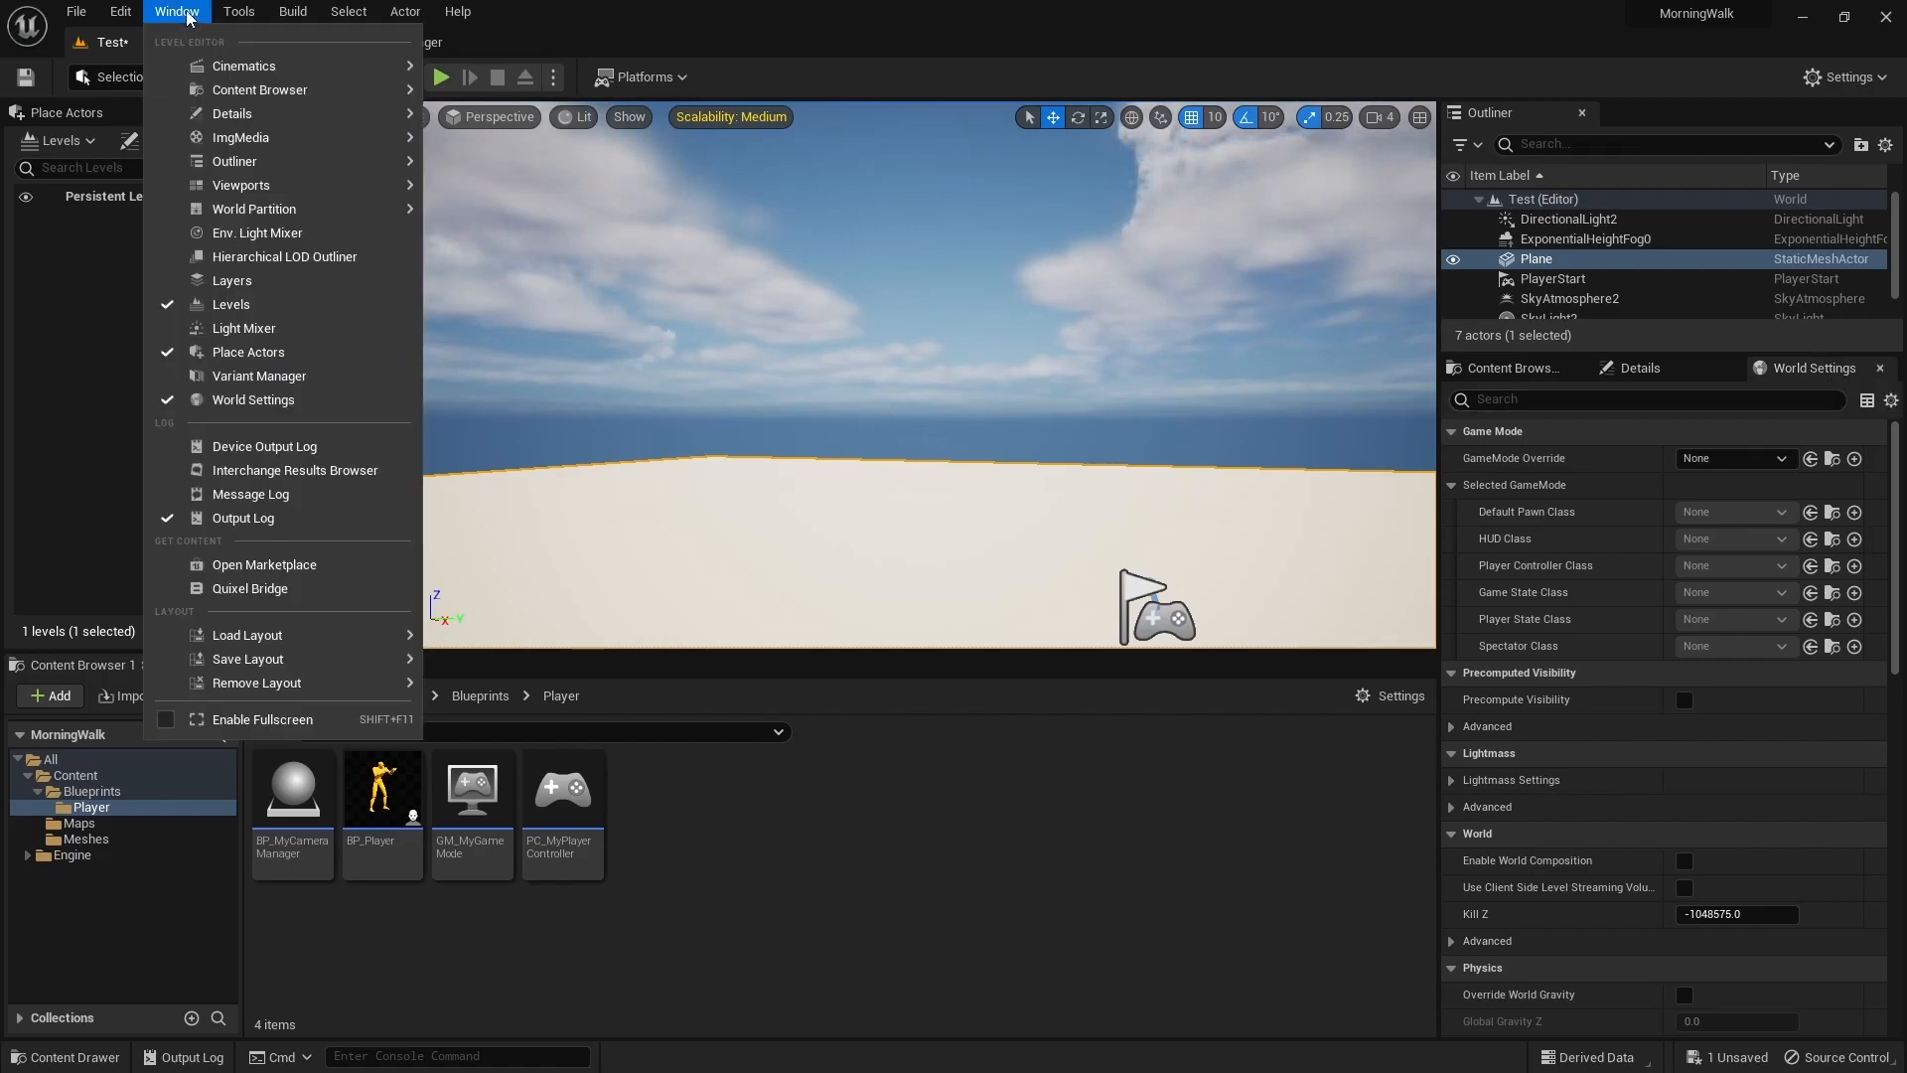
left_click(324, 397)
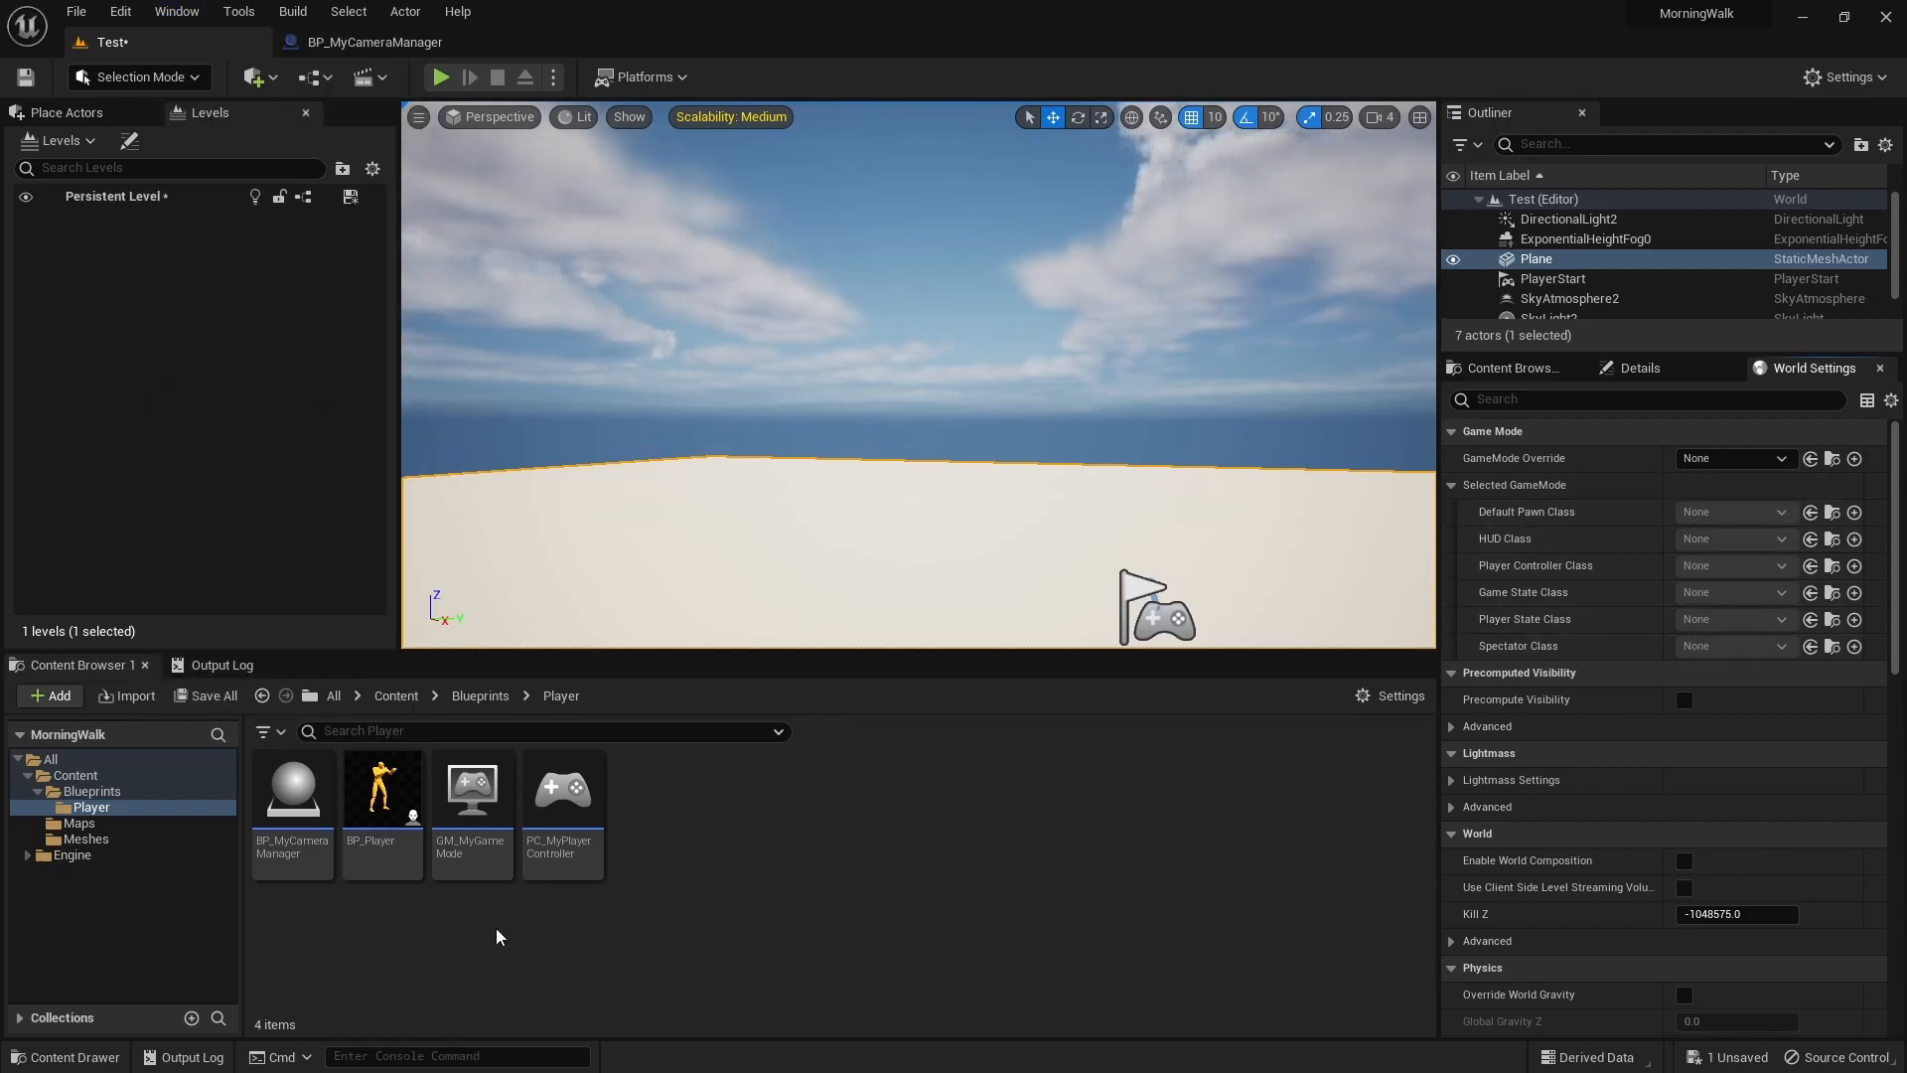
left_click(475, 850)
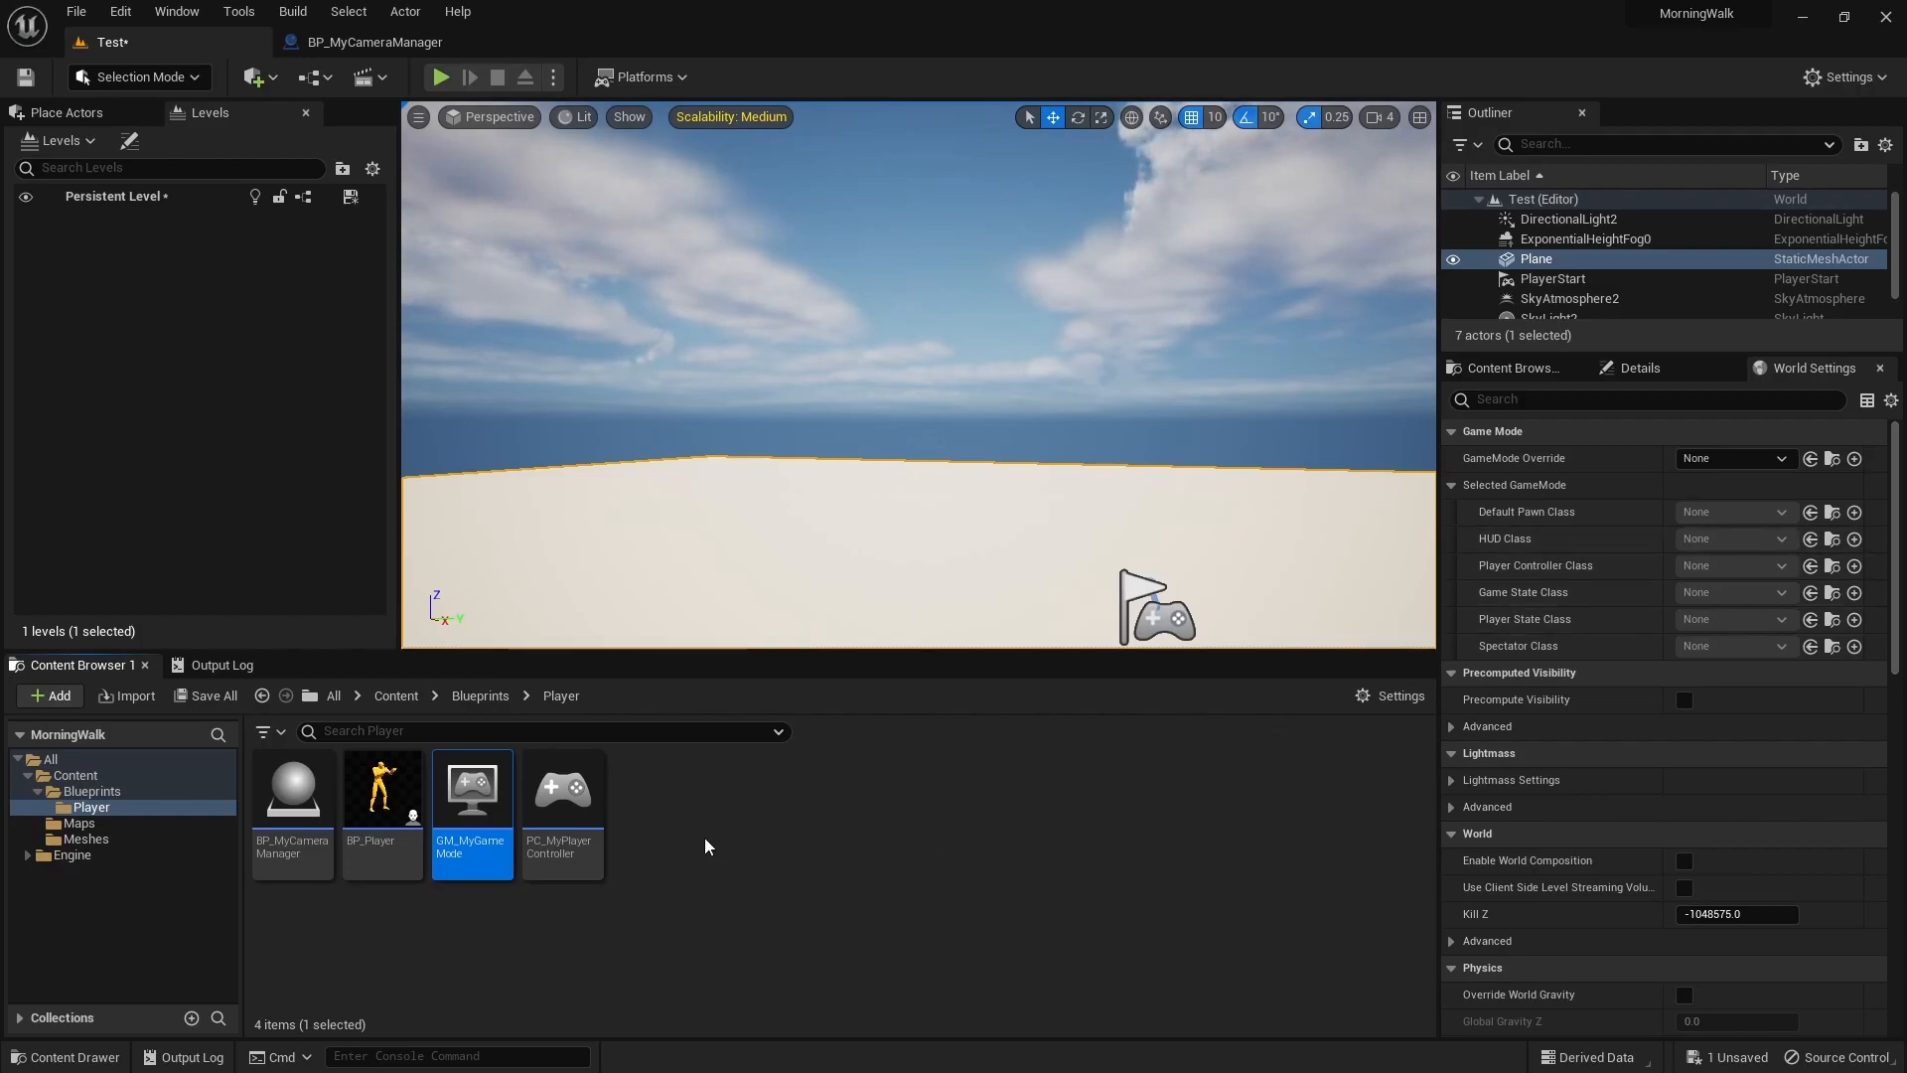
left_click(1811, 460)
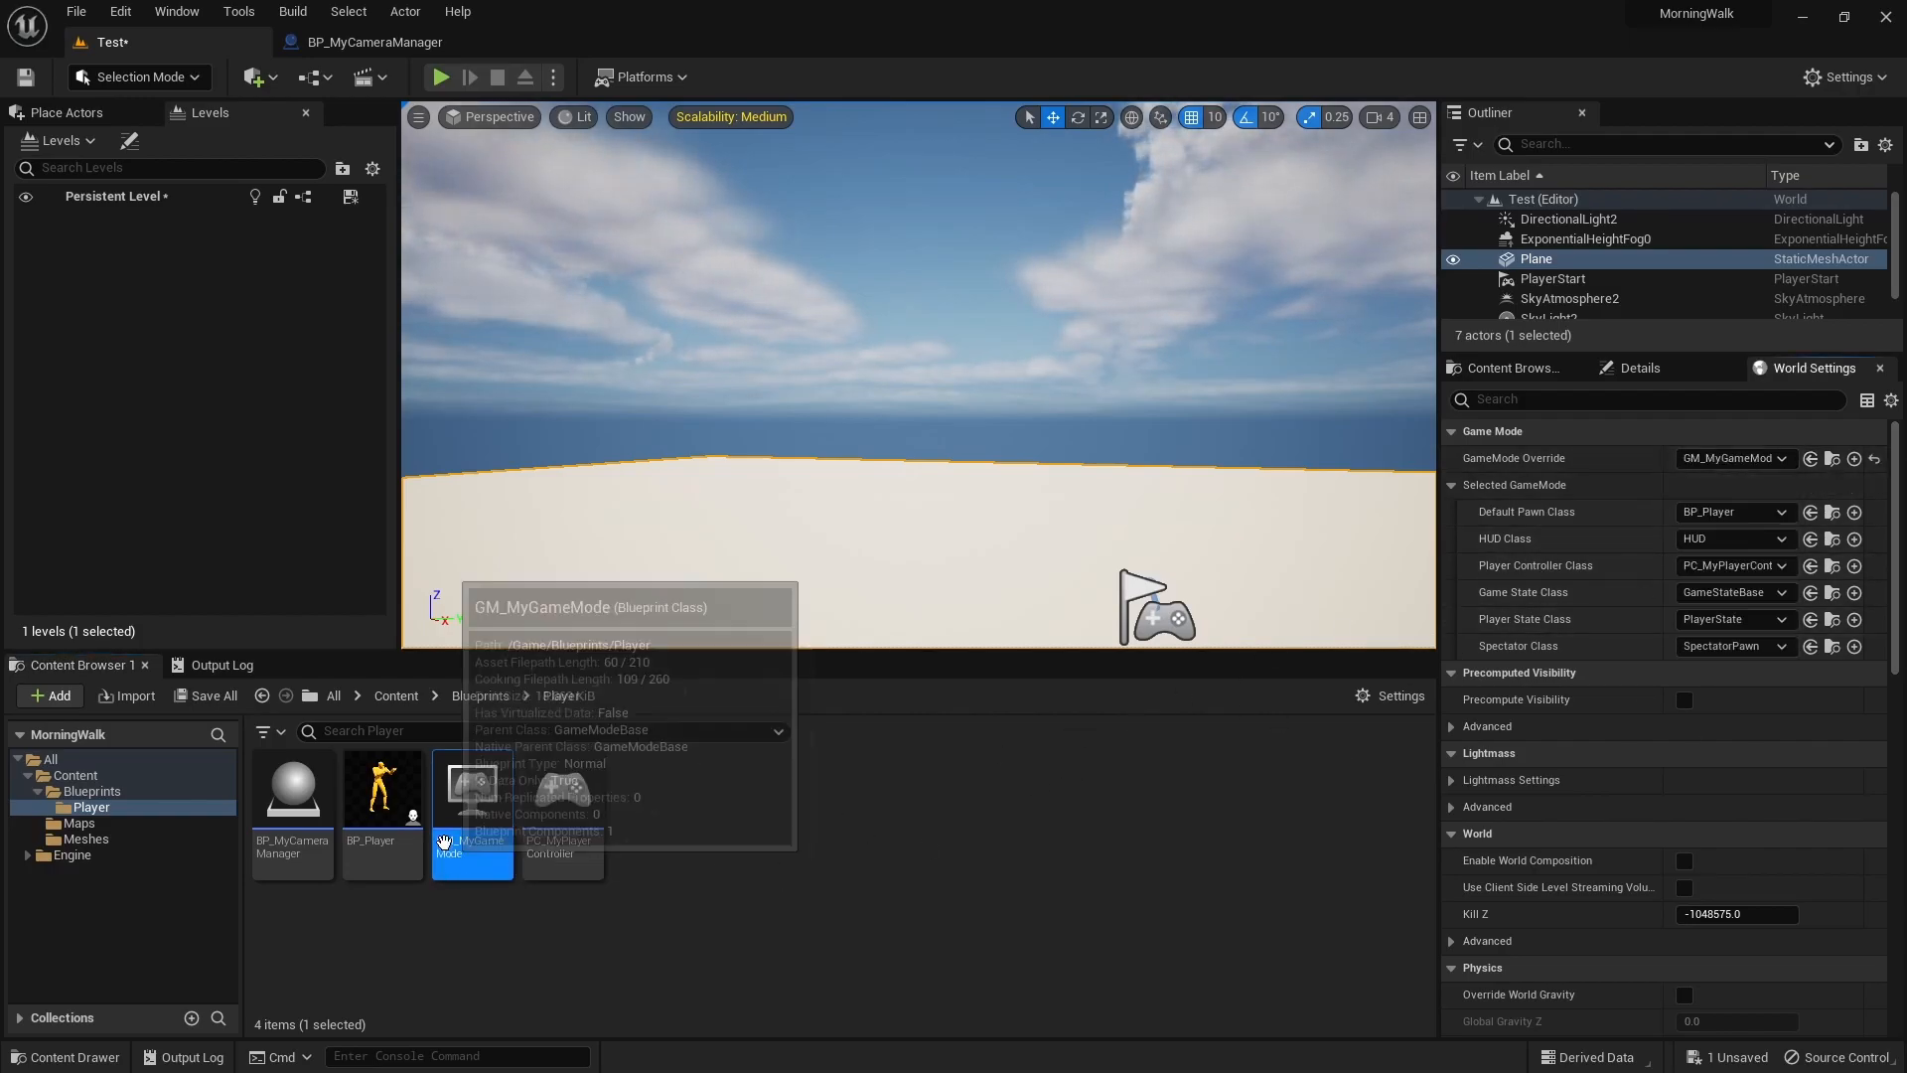
Step: Assign PC_MyPlayerController as the game mode's Player Controller Class and save all modified assets
left_click(591, 814)
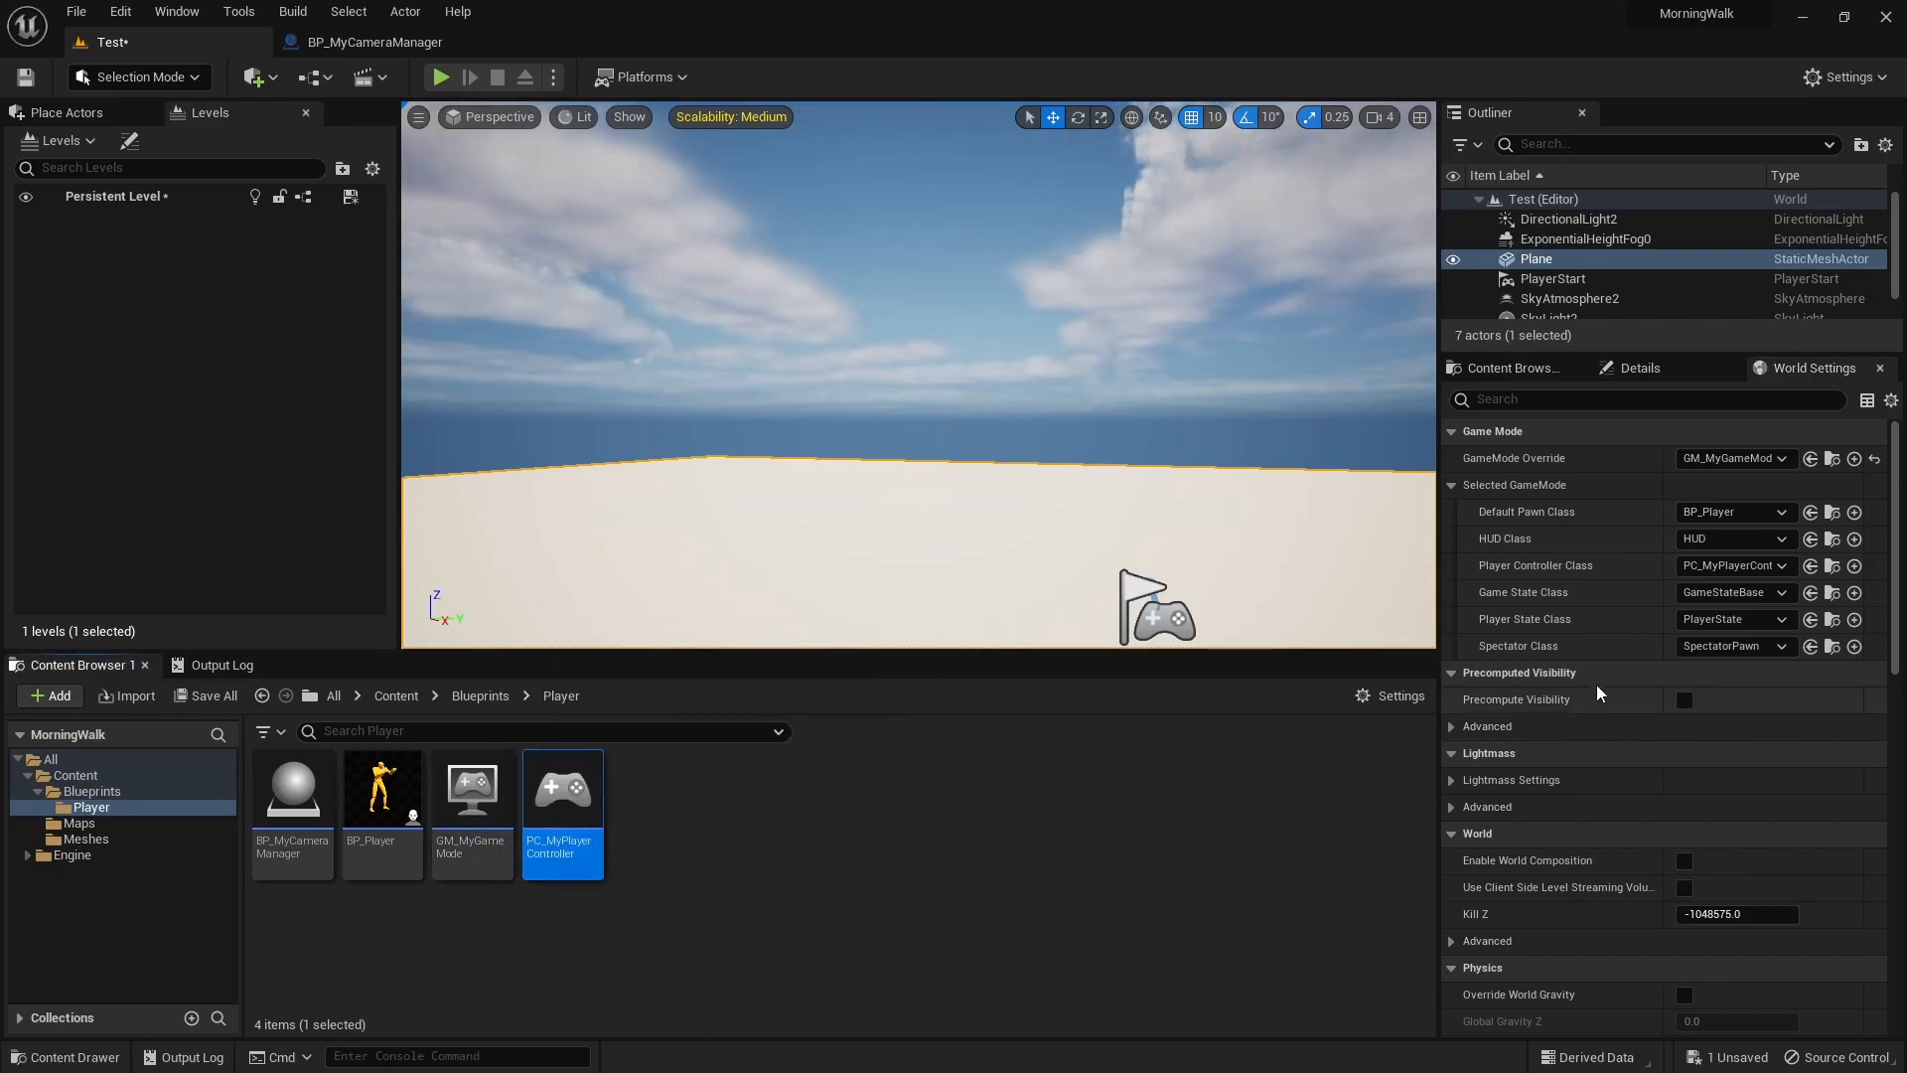
left_click(1811, 565)
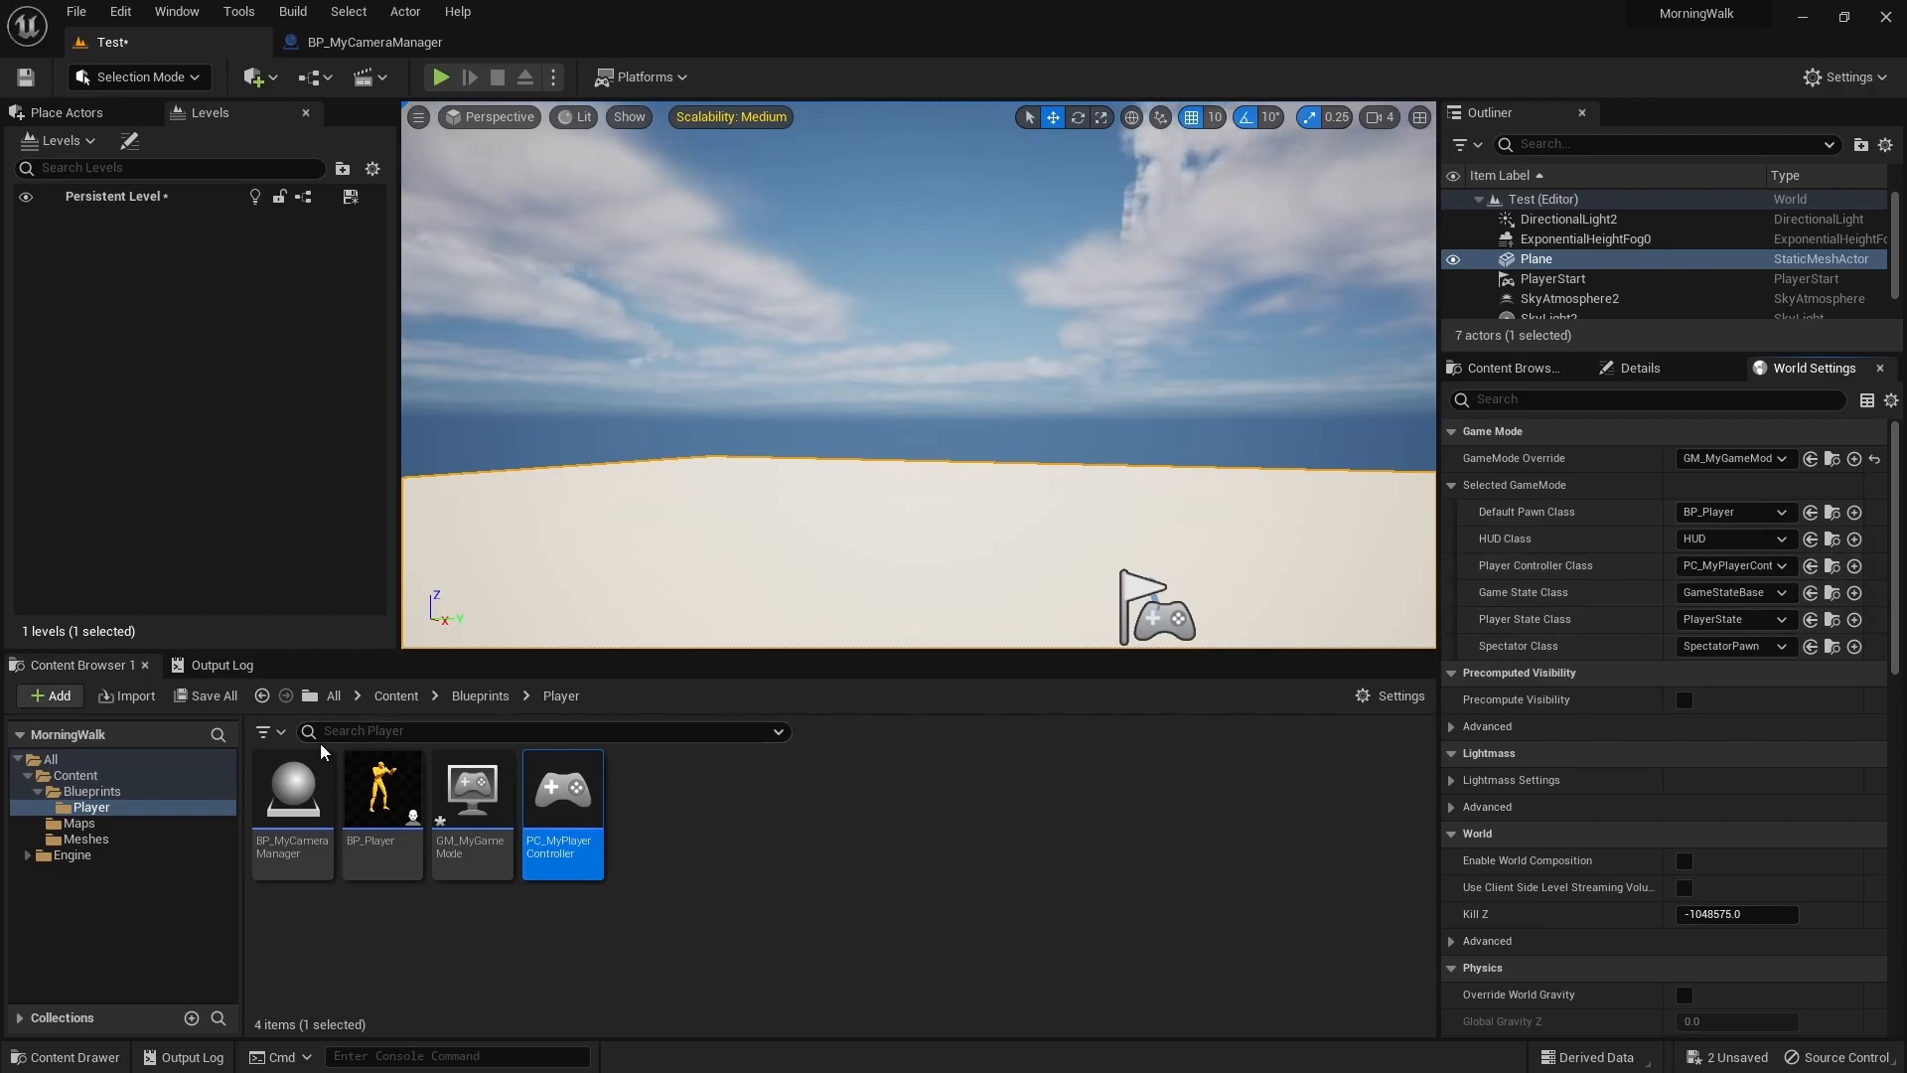
left_click(207, 695)
left_click(1114, 772)
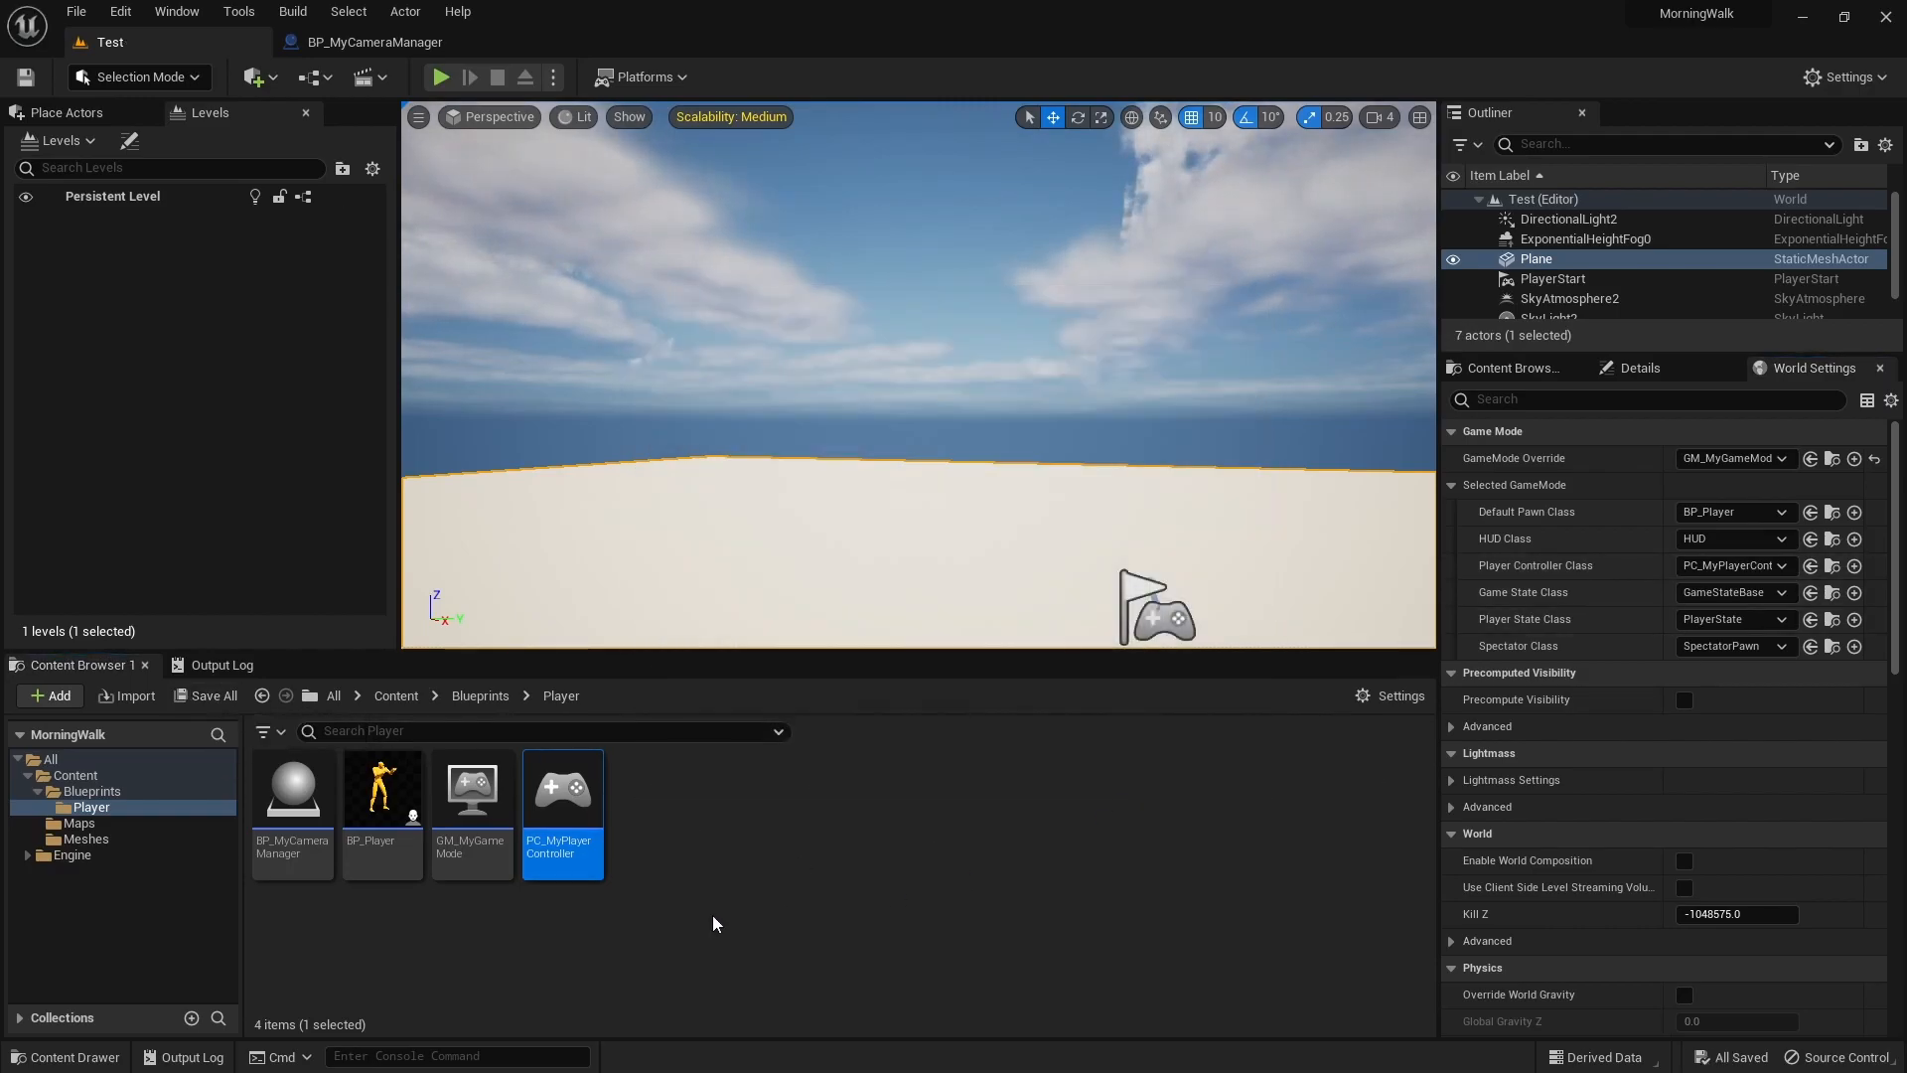
left_click(714, 924)
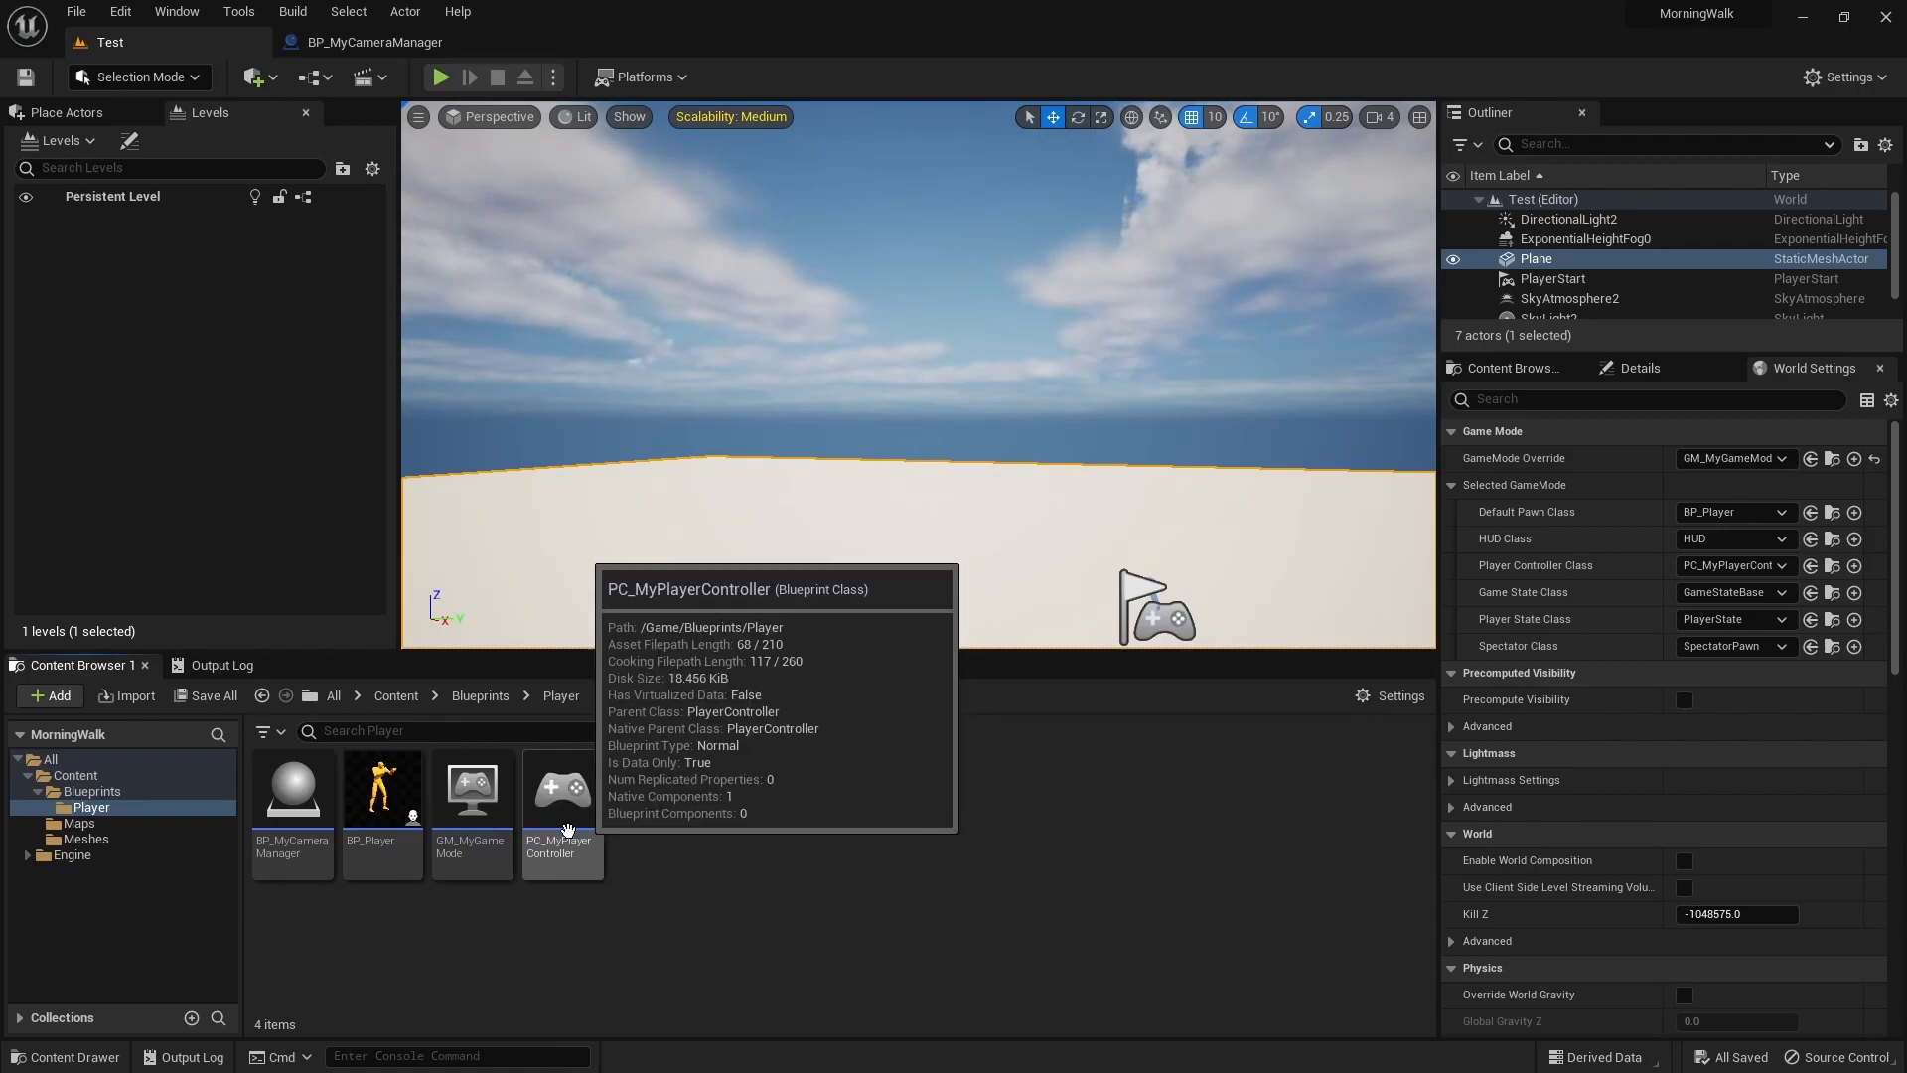
Step: In PC_MyPlayerController, set the Player Camera Manager Class to BP_MyCameraManager, then compile and save
double_click(563, 790)
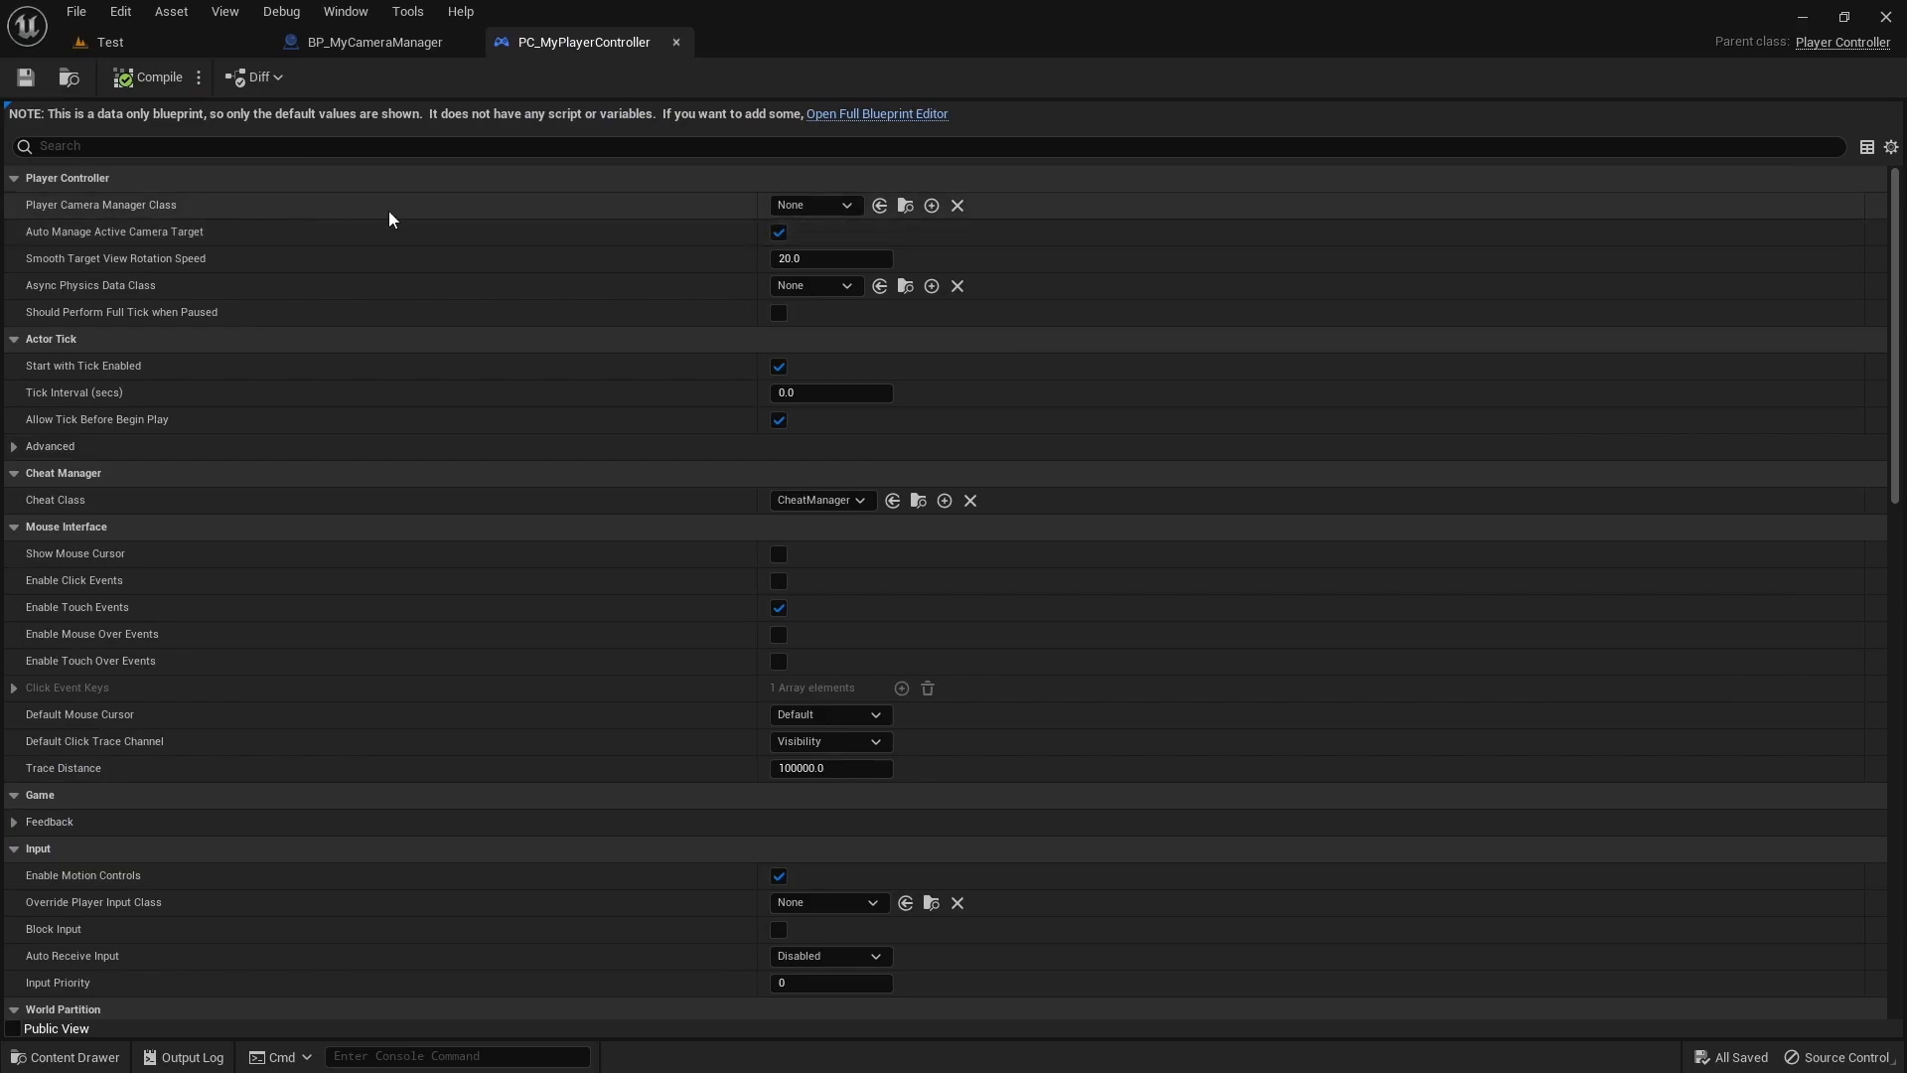
left_click(839, 211)
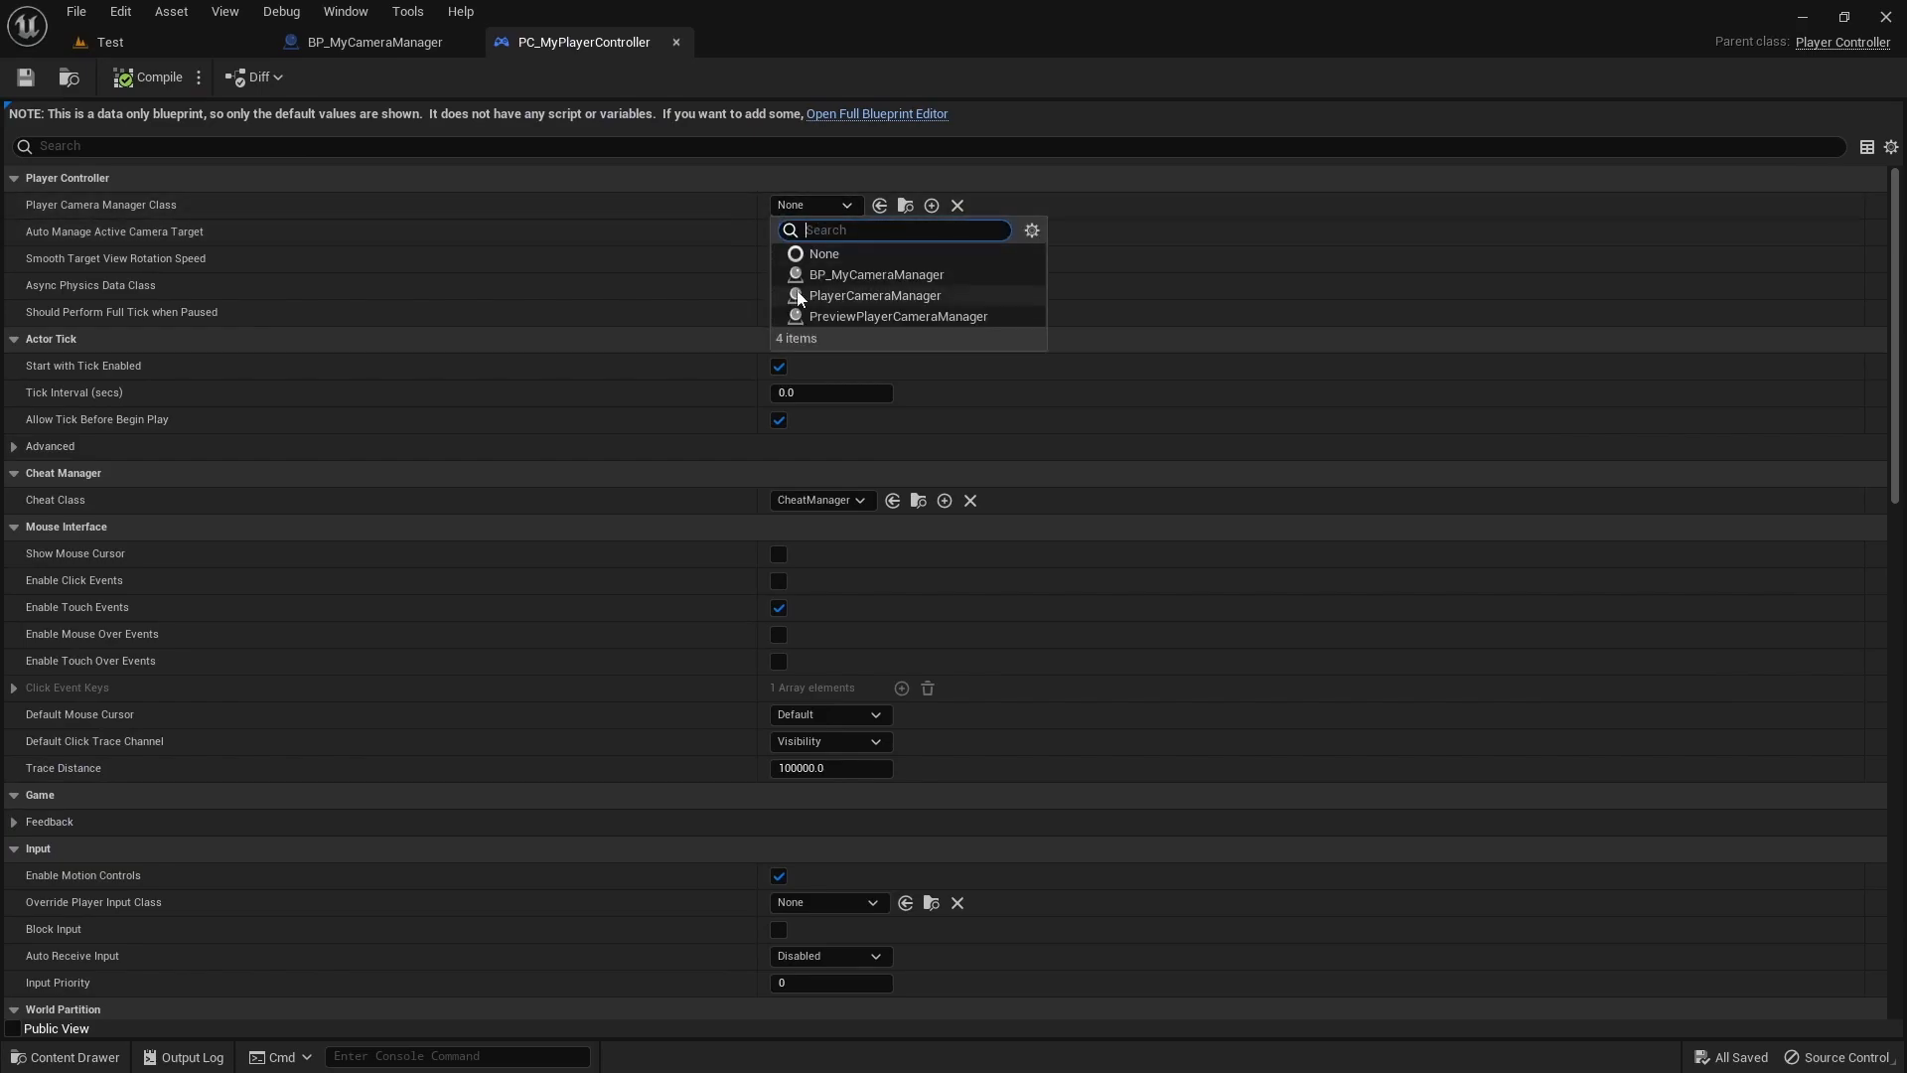
left_click(861, 278)
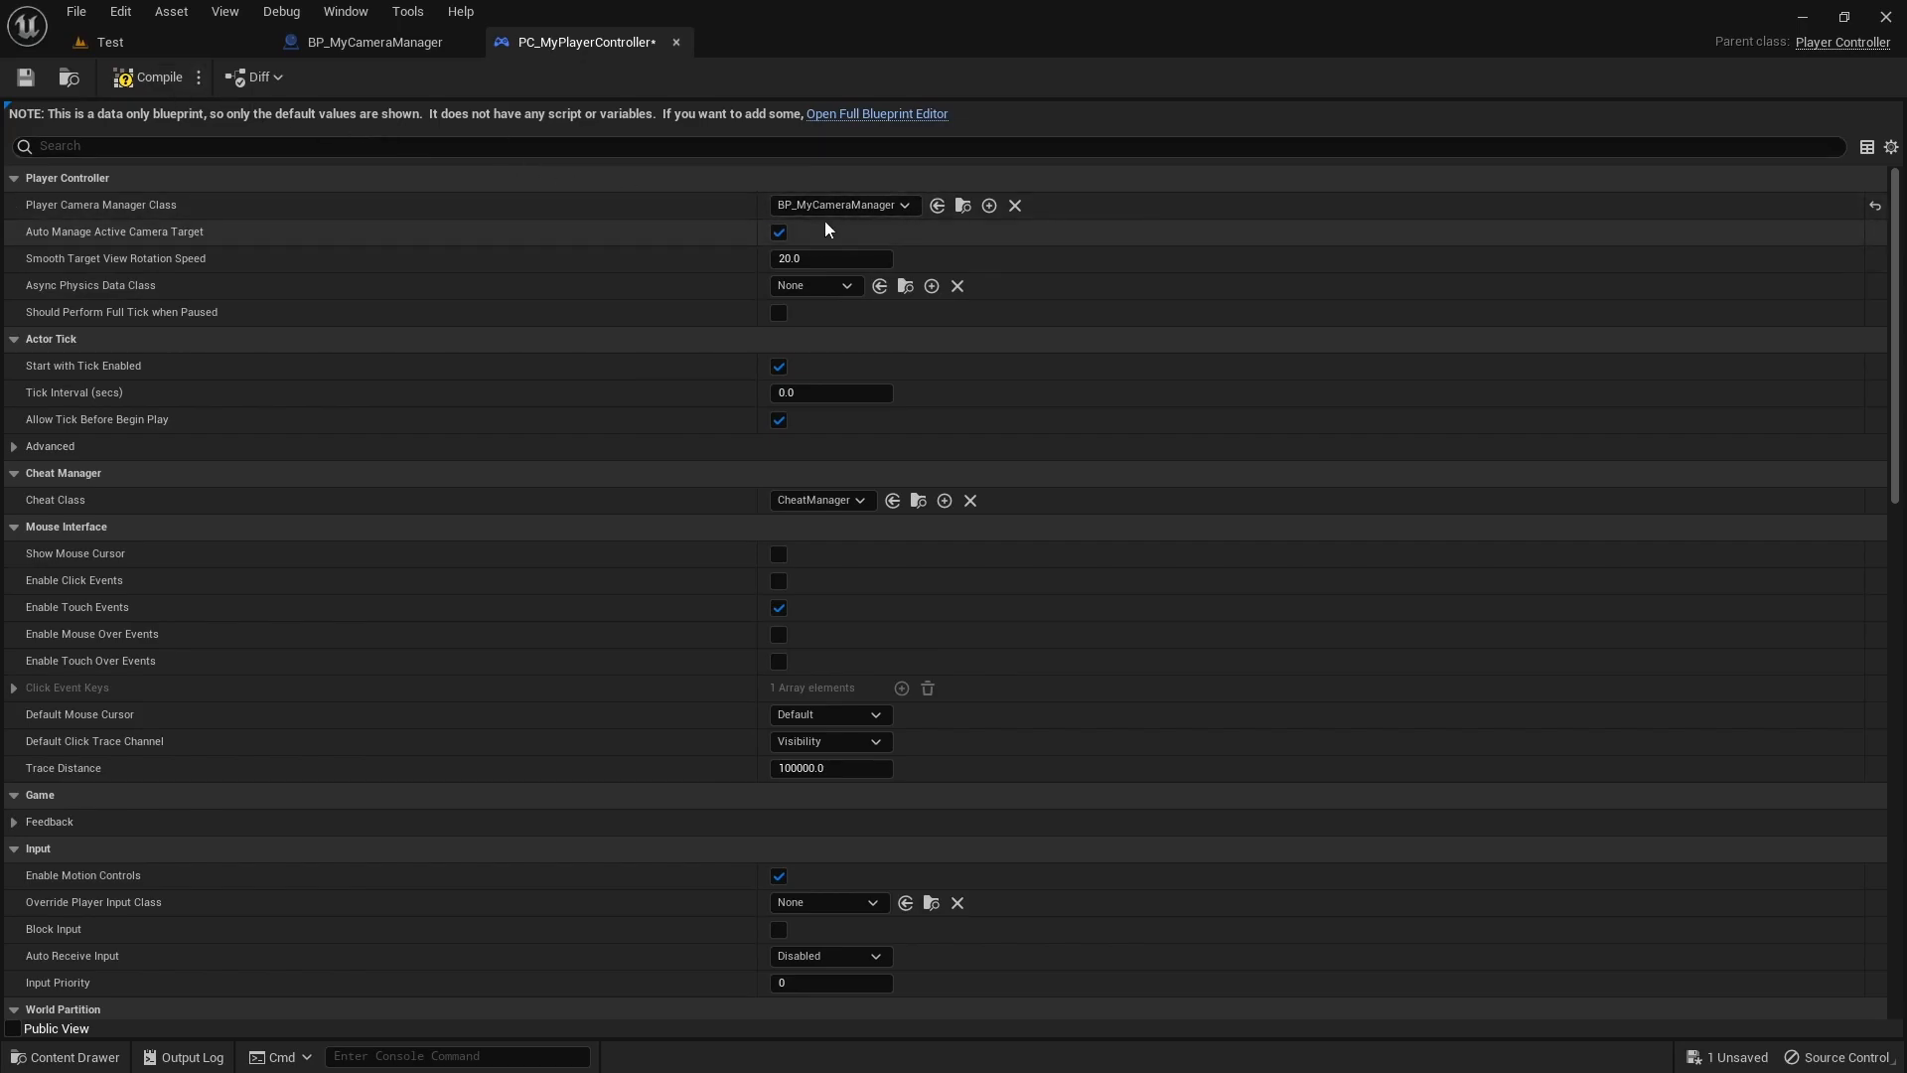
left_click(134, 84)
left_click(24, 77)
Step: Play the Test level to check the camera's upward pitch limit, then stop the session
left_click(103, 46)
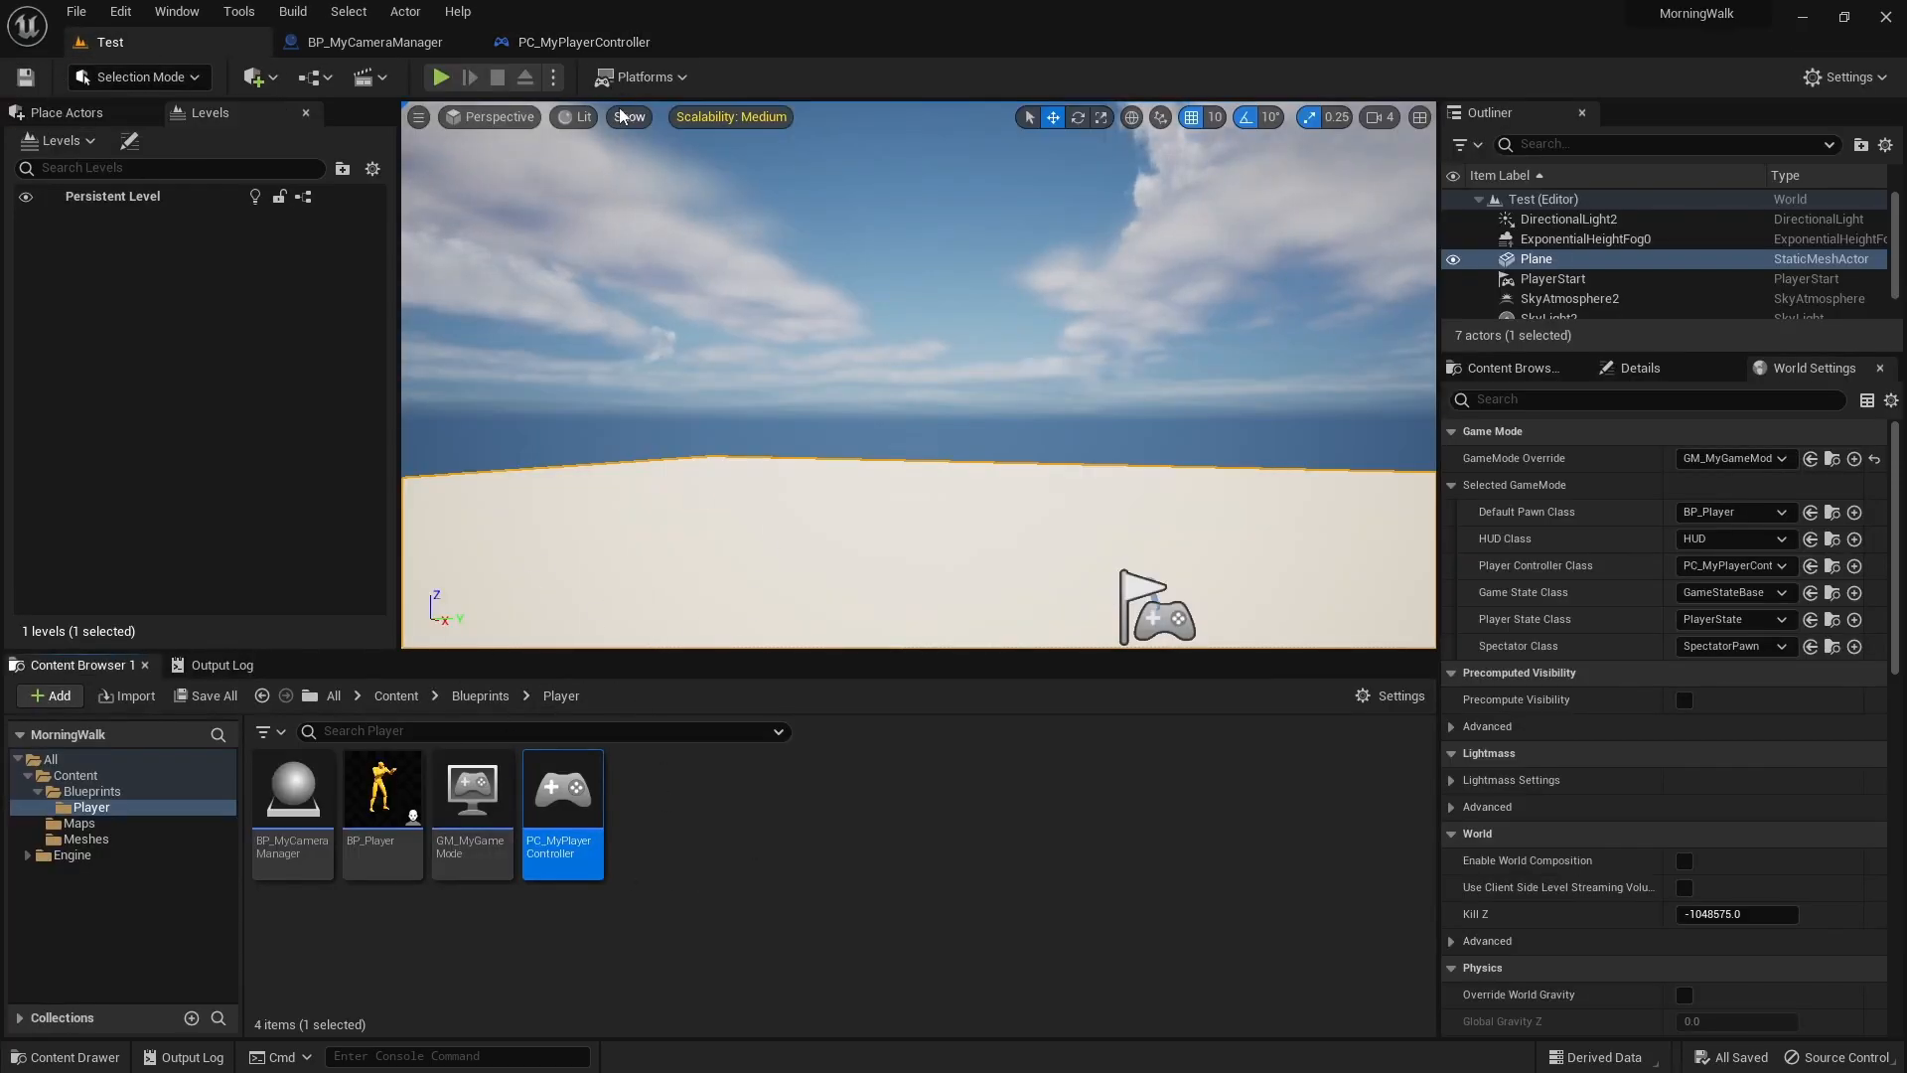
left_click(440, 77)
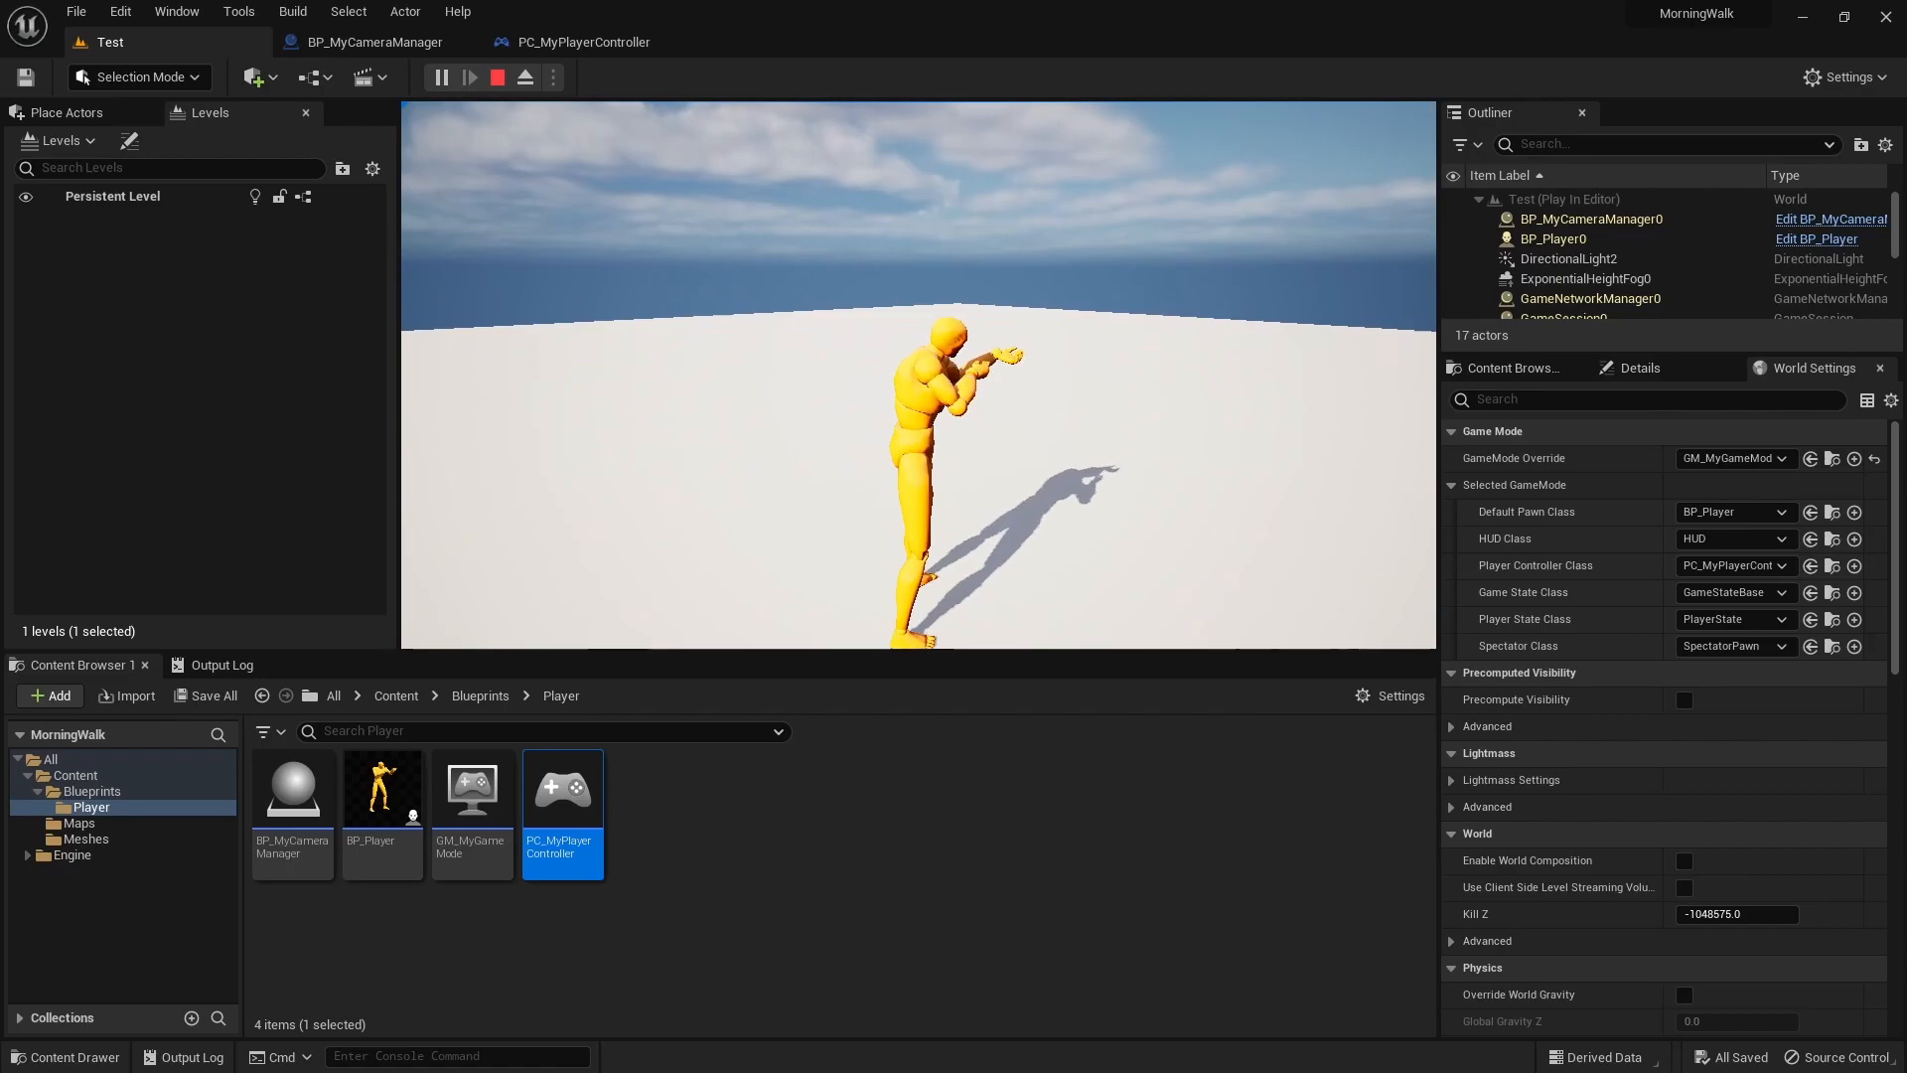
key("Escape")
Step: Set BP_MyCameraManager's View Pitch Max to 0, then compile and save the blueprint
left_click(369, 41)
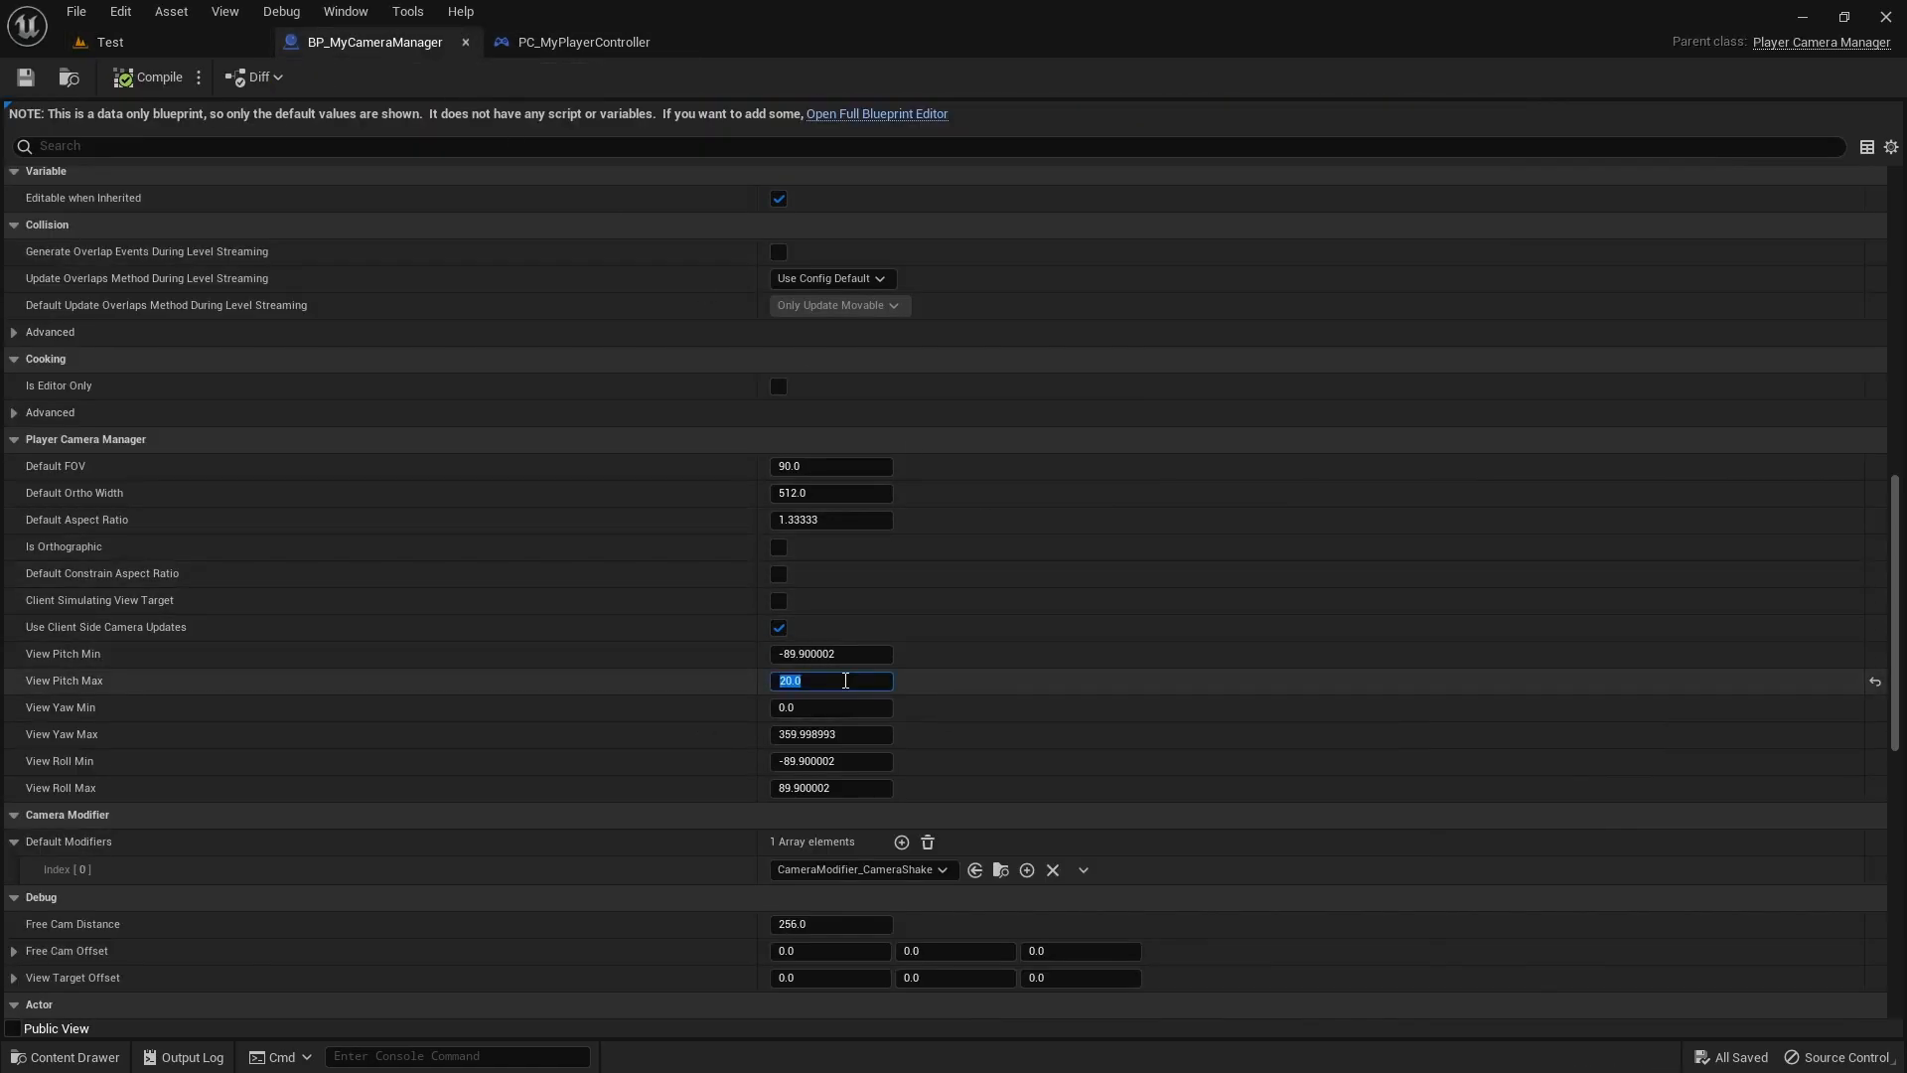
key("Return")
left_click(147, 76)
left_click(30, 77)
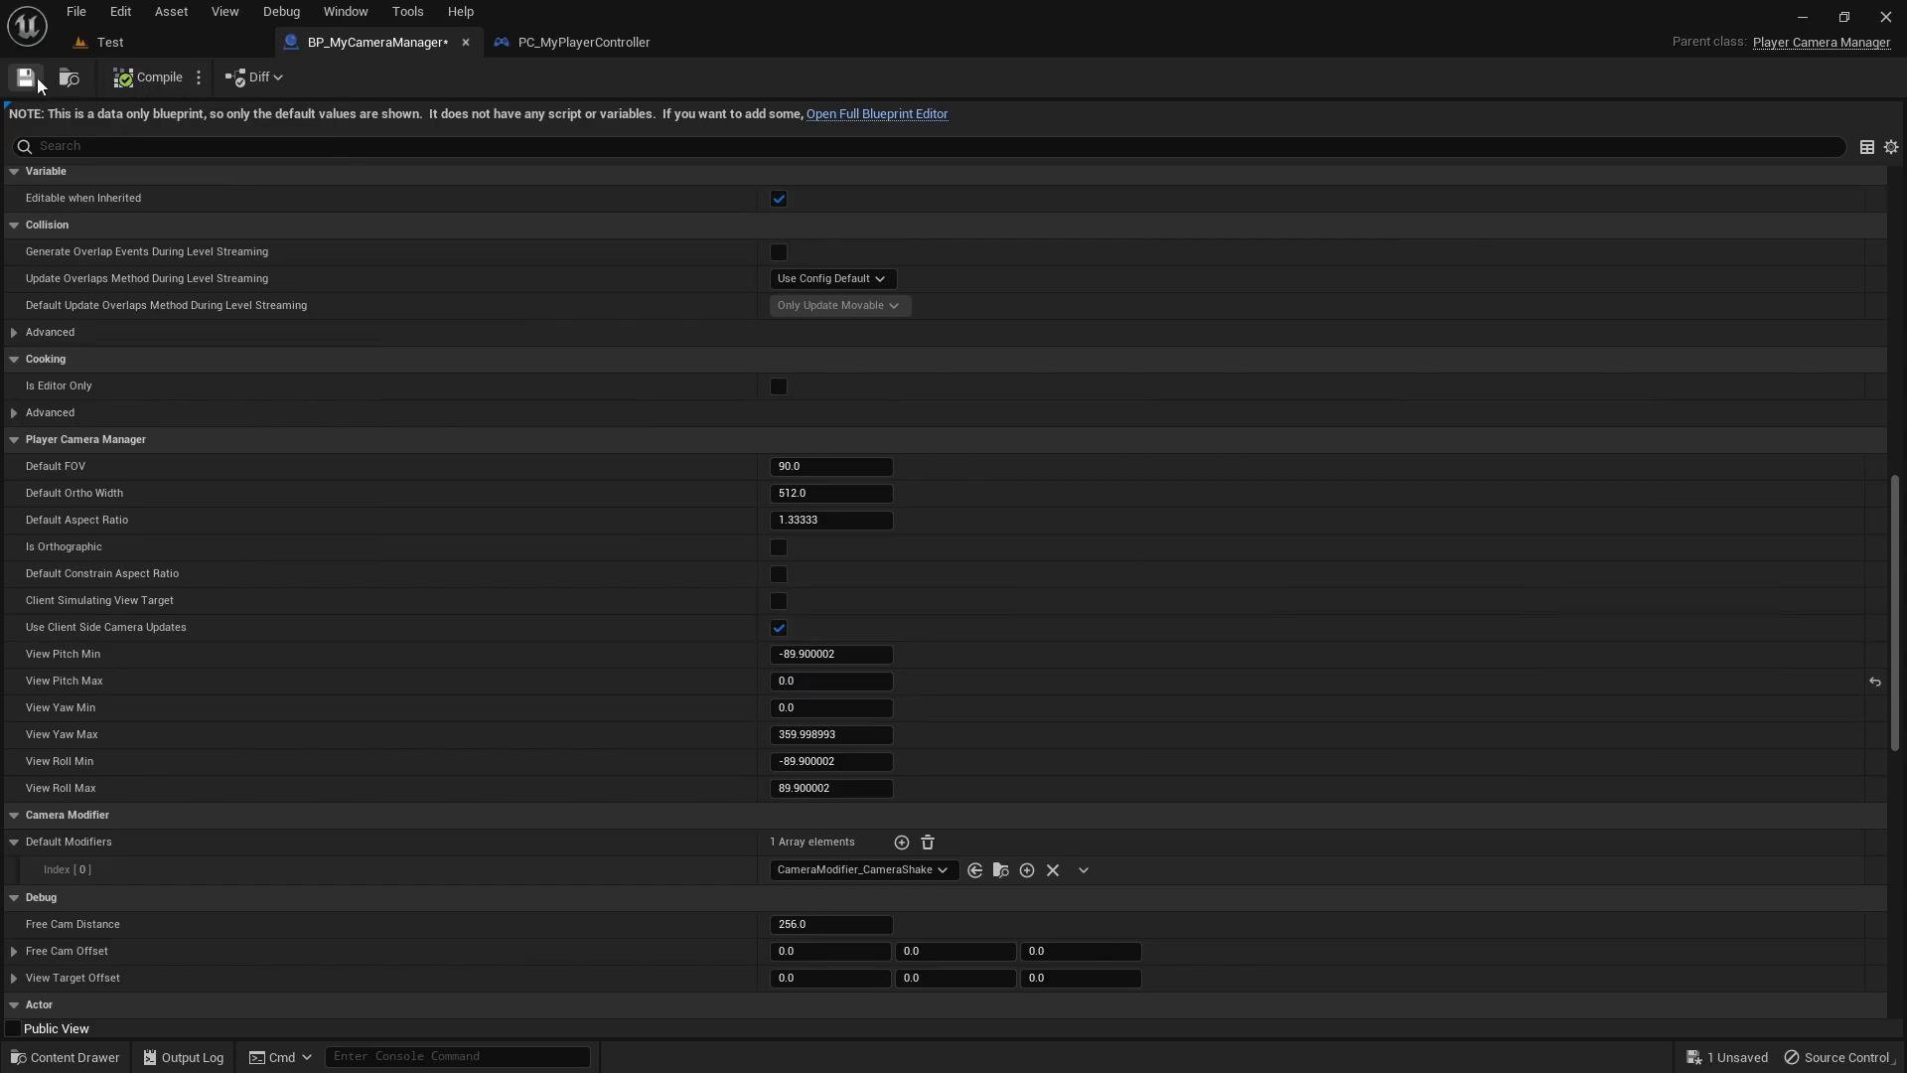
Step: Play the Test level again to check the camera with the revised pitch limit
left_click(111, 52)
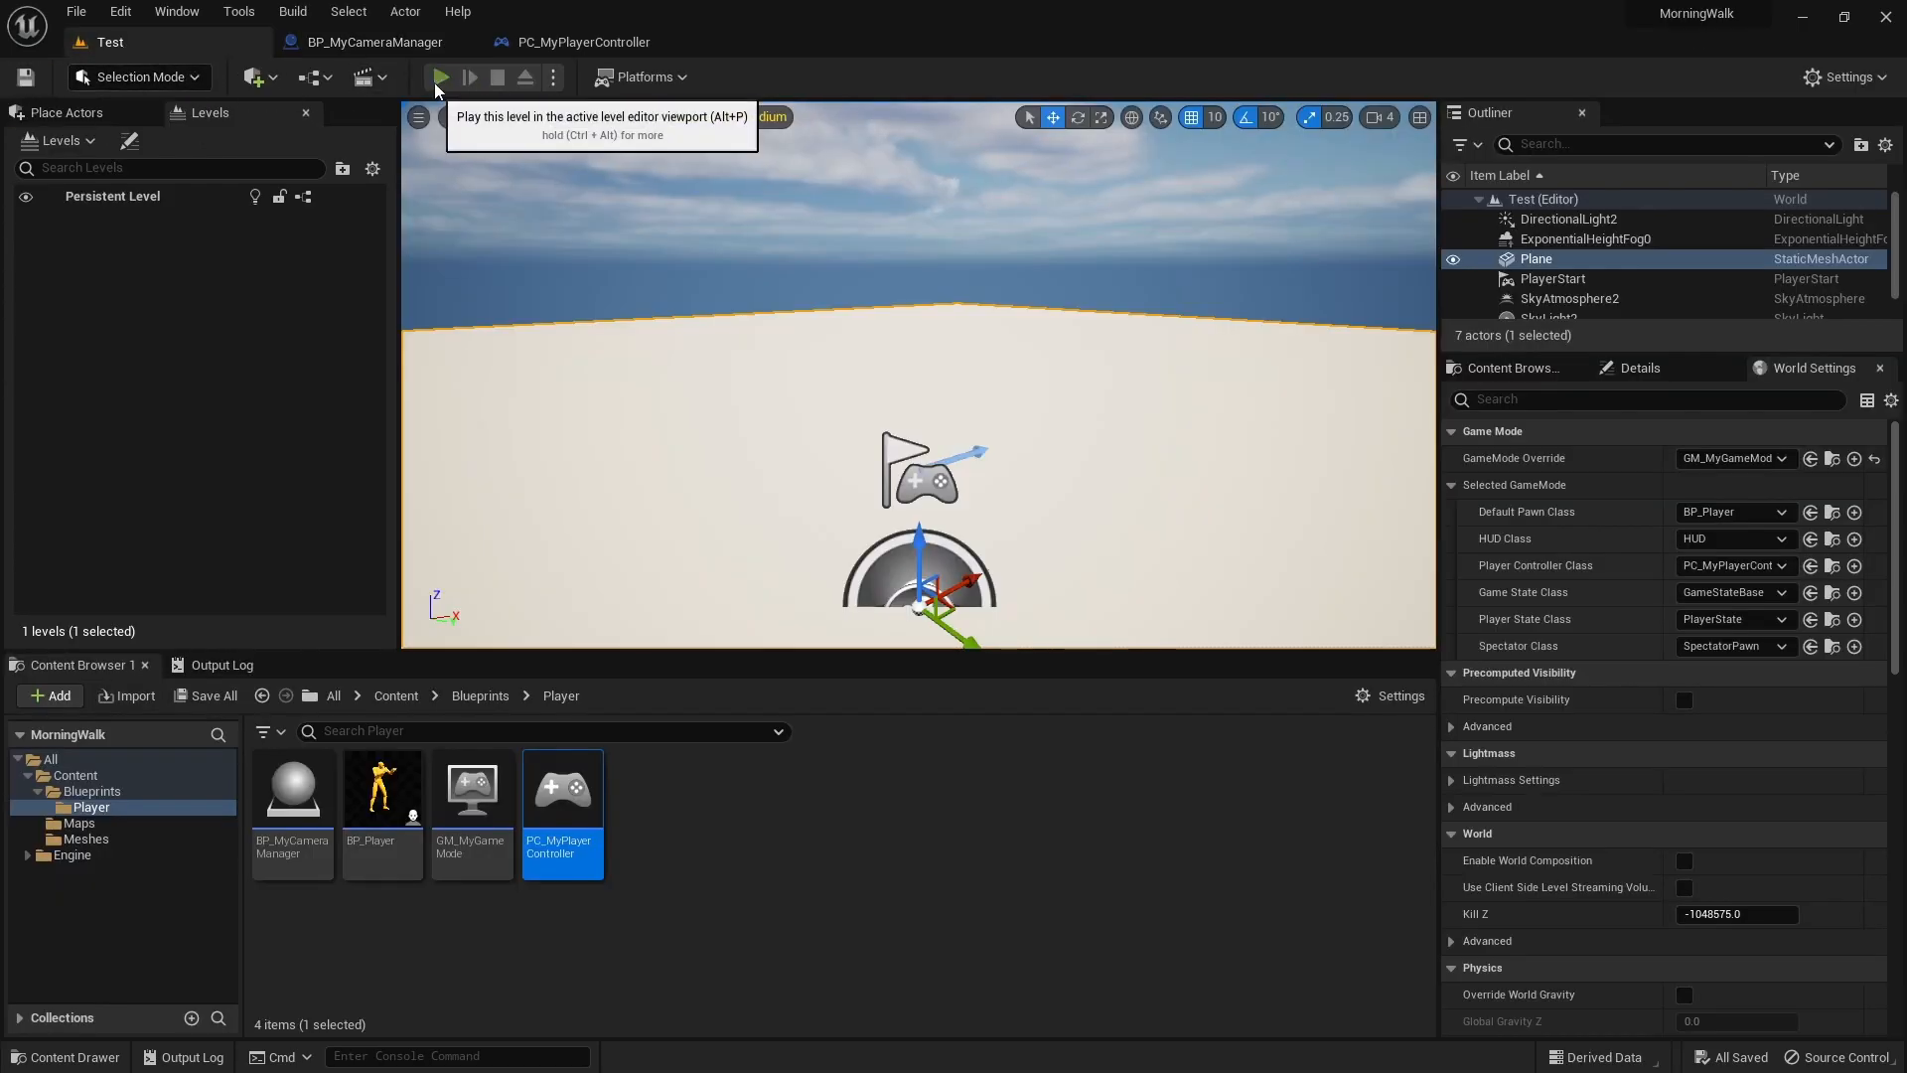
left_click(437, 78)
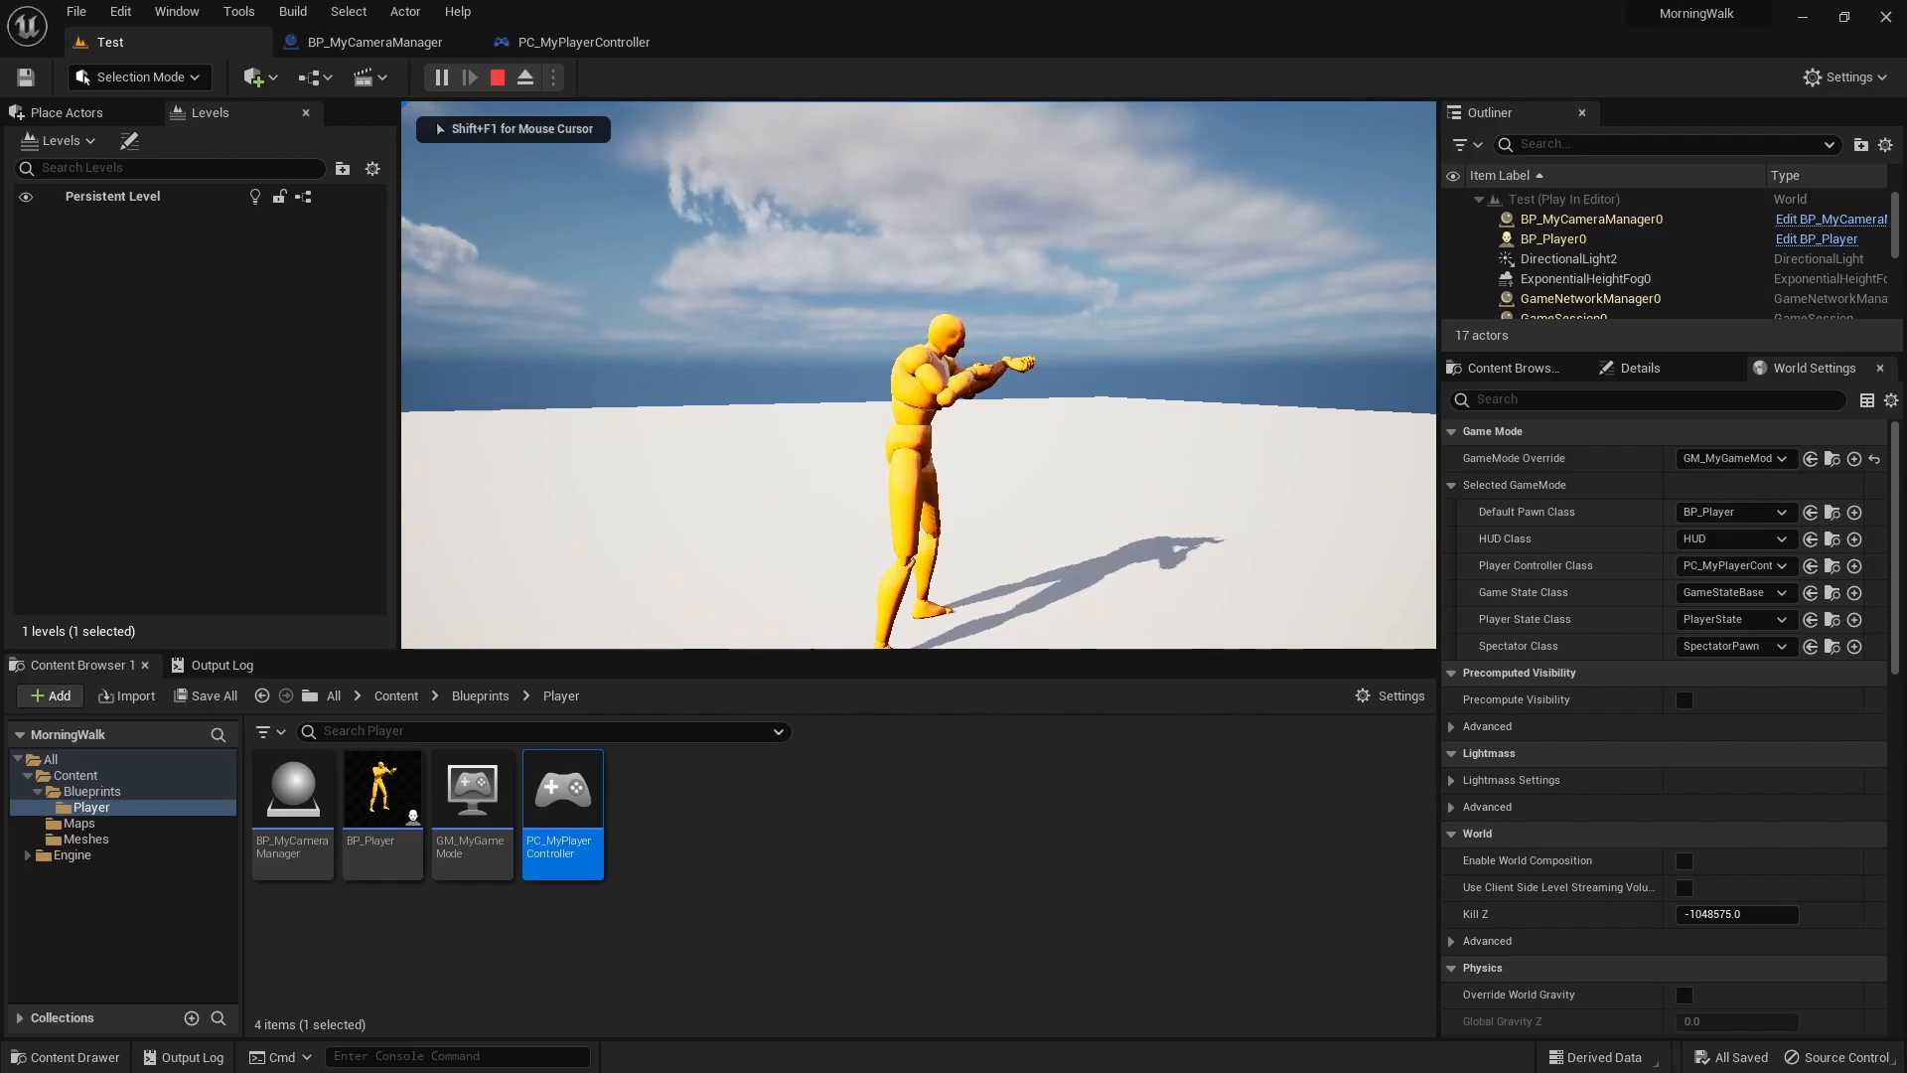